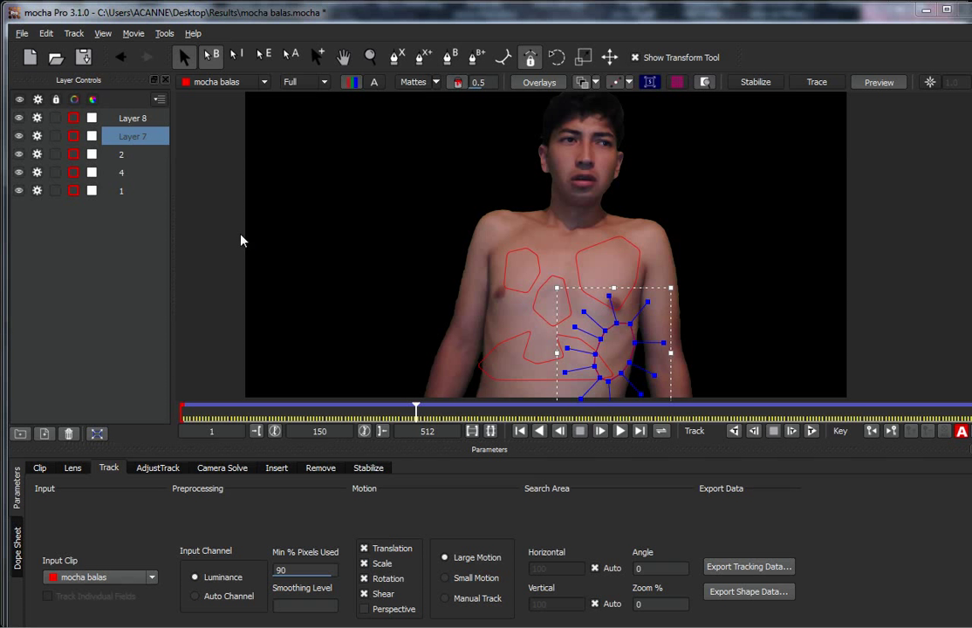
Select Layer 7's chest spline in mocha Pro, check the track, and open its After Effects Transform Data export.
left_click(202, 226)
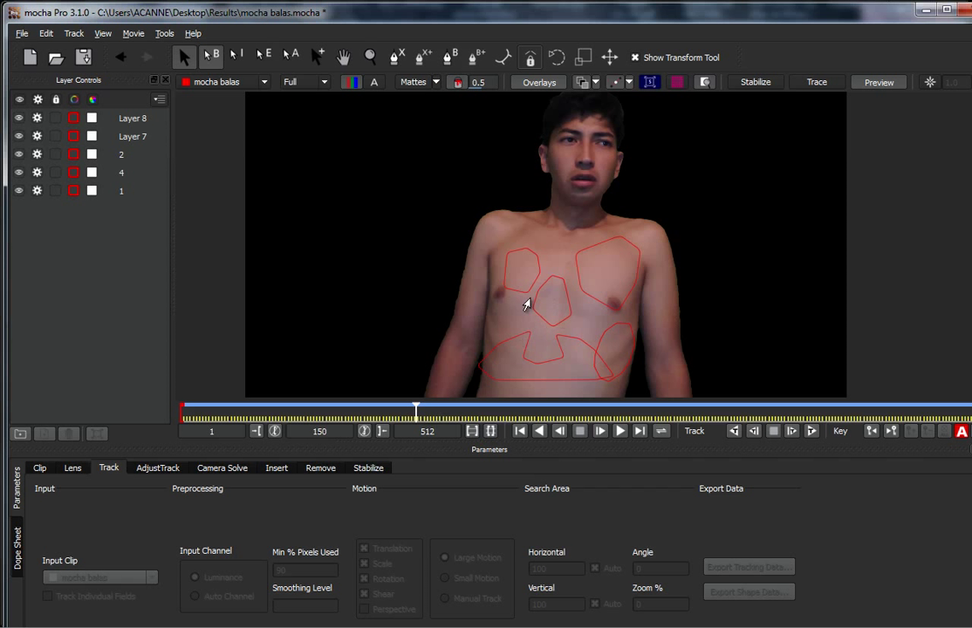
left_click(607, 343)
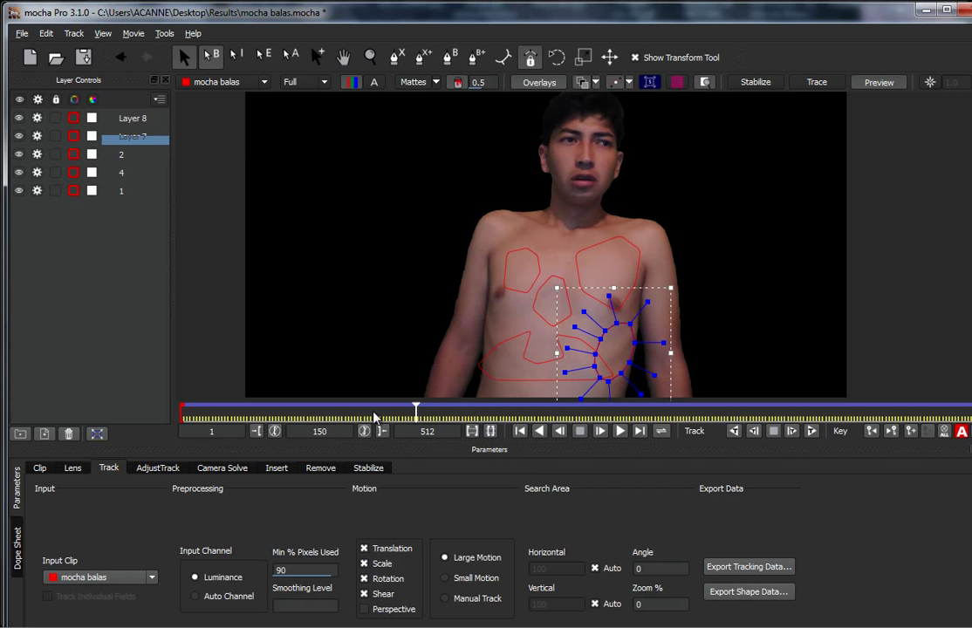
mouse_move(414, 417)
left_mouse_down()
mouse_move(788, 410)
mouse_move(359, 403)
left_mouse_up()
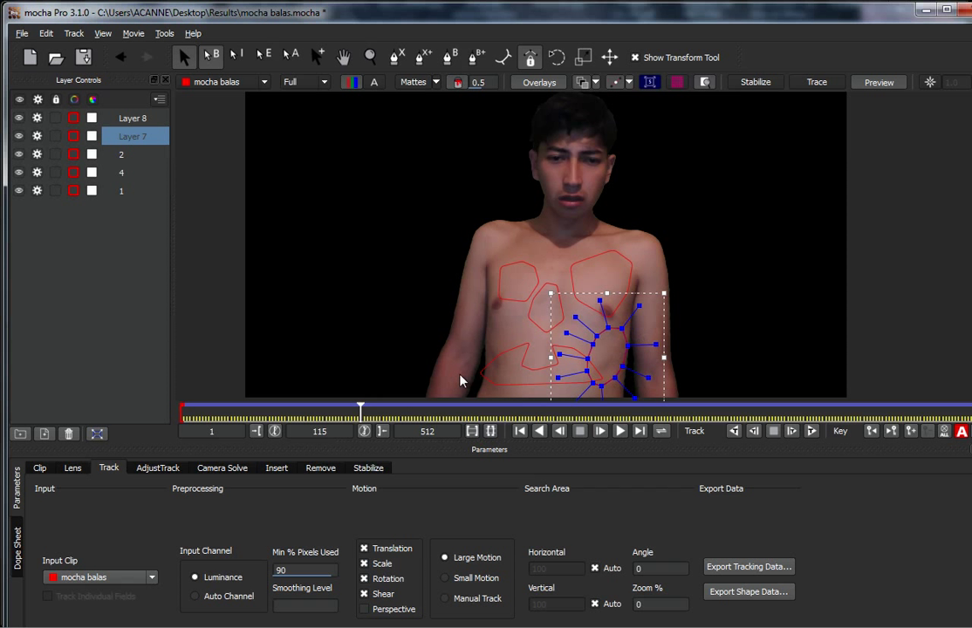
left_click(748, 566)
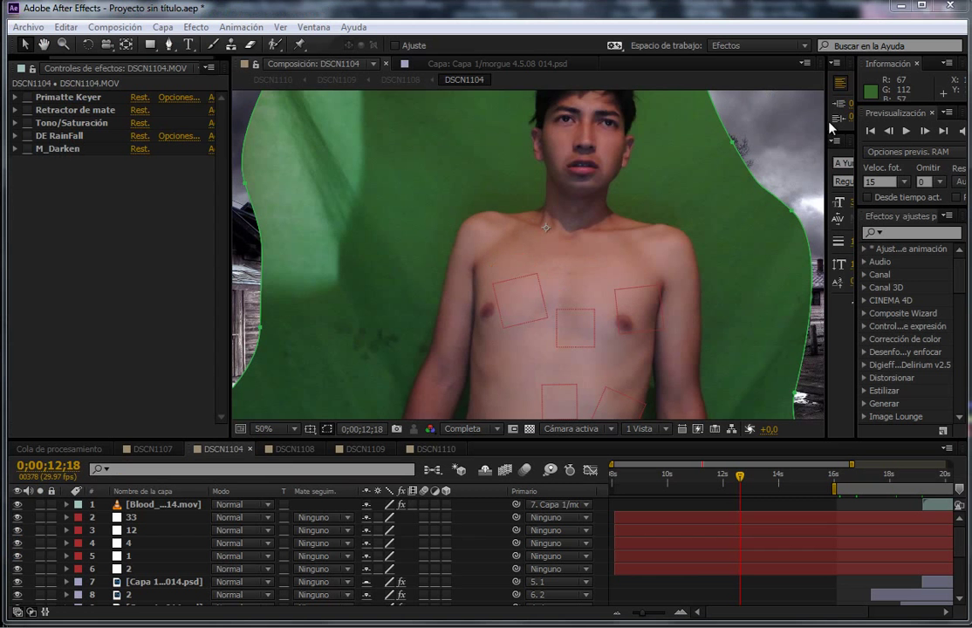
left_click_drag(530, 301, 501, 202)
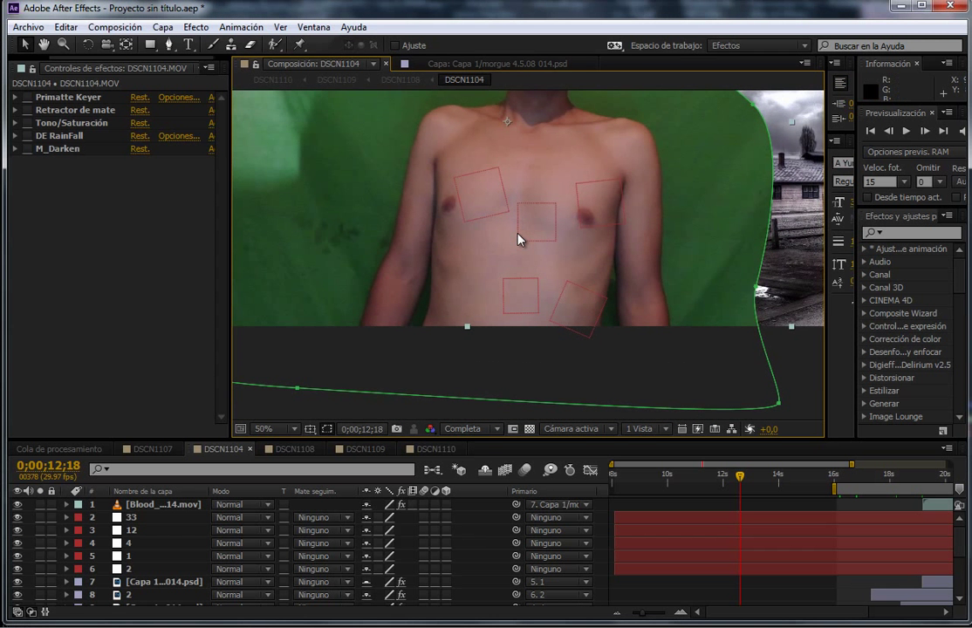
left_click(145, 525)
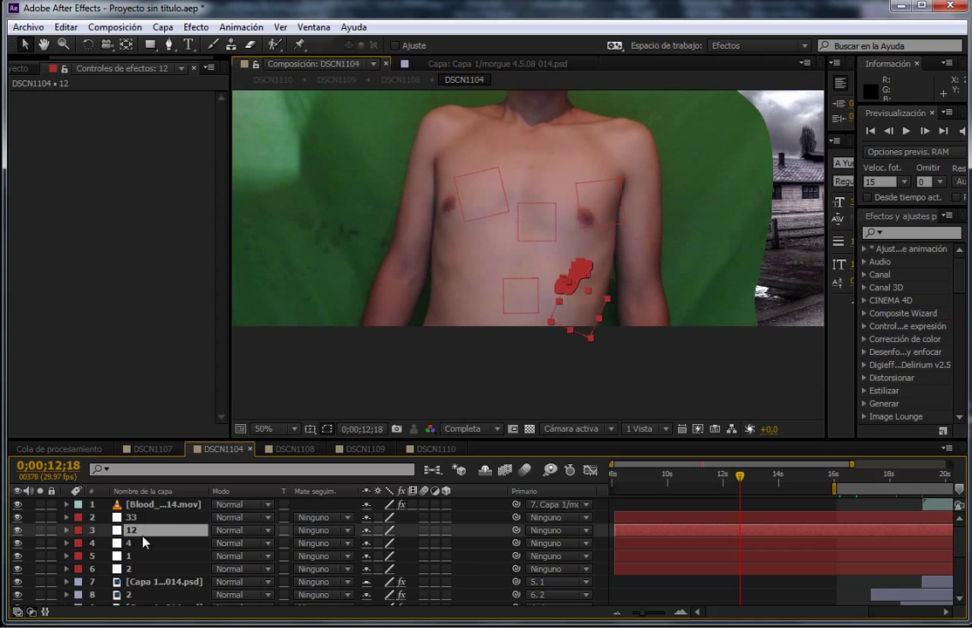
left_click_drag(741, 480, 736, 480)
scroll(602, 306, "up", 4)
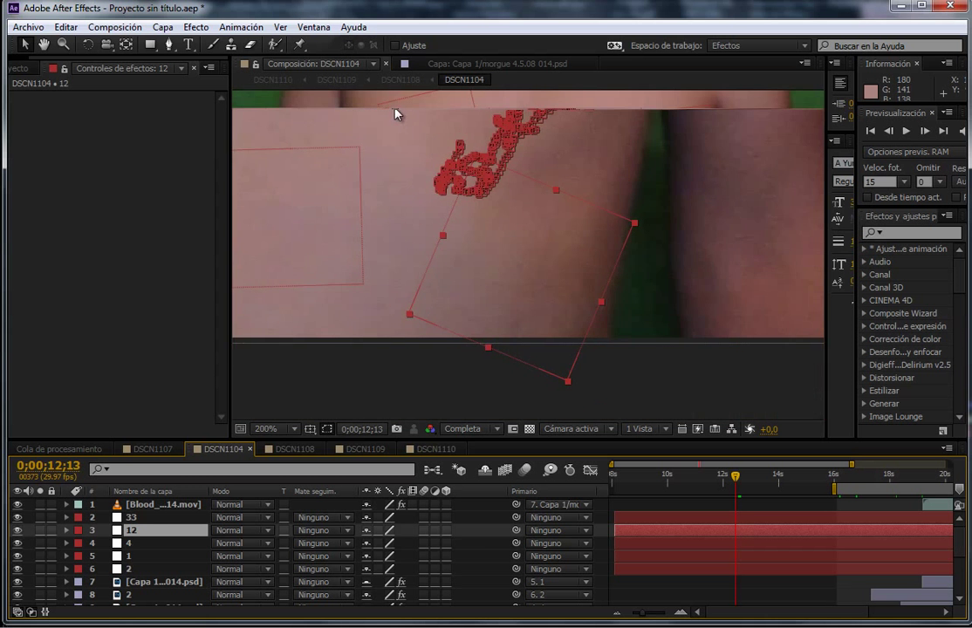
scroll(470, 229, "down", 8)
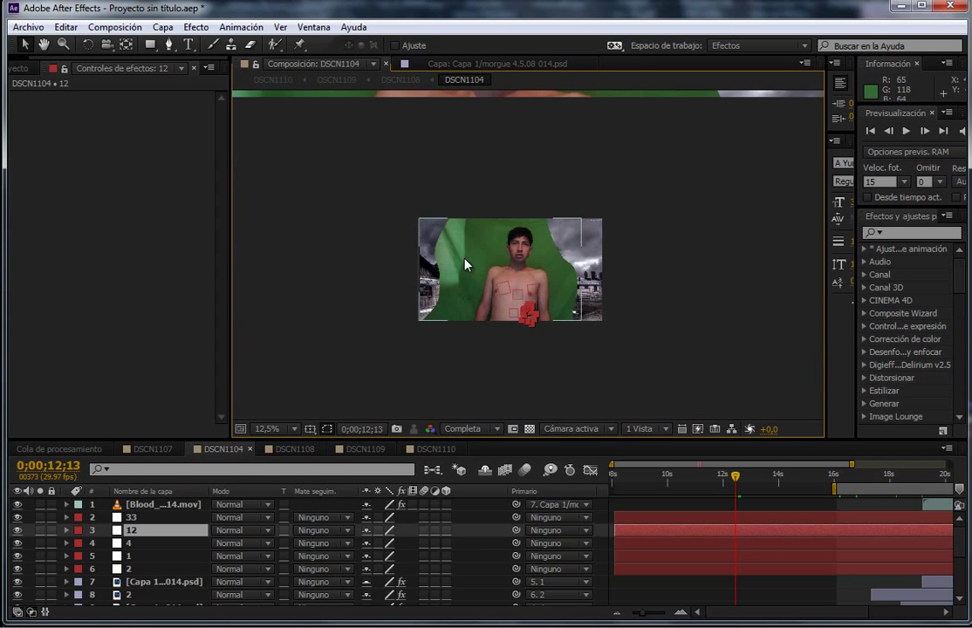
scroll(470, 228, "up", 4)
scroll(454, 225, "down", 2)
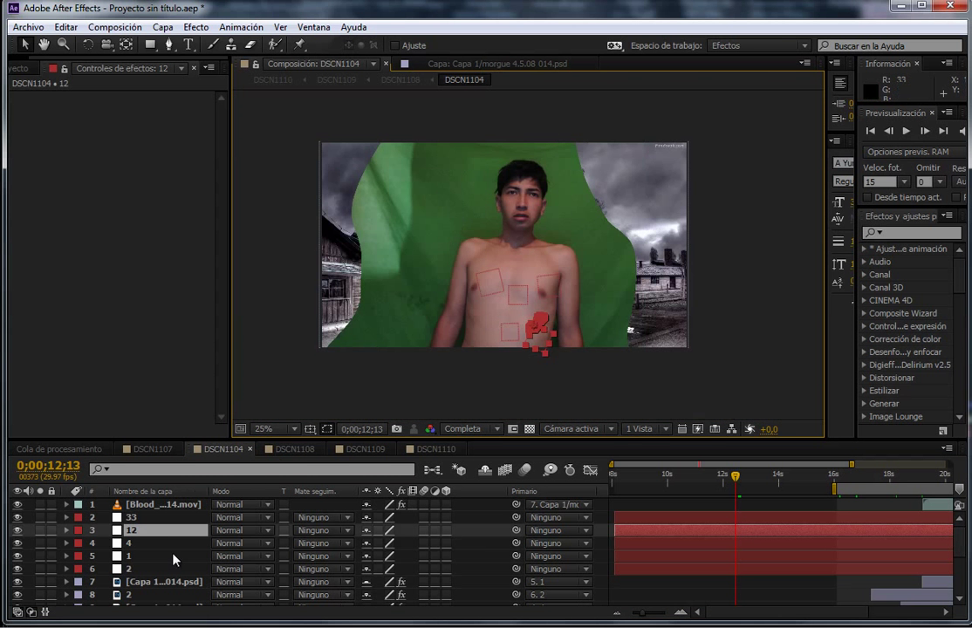
scroll(172, 558, "down", 3)
scroll(170, 559, "down", 2)
left_click(160, 586)
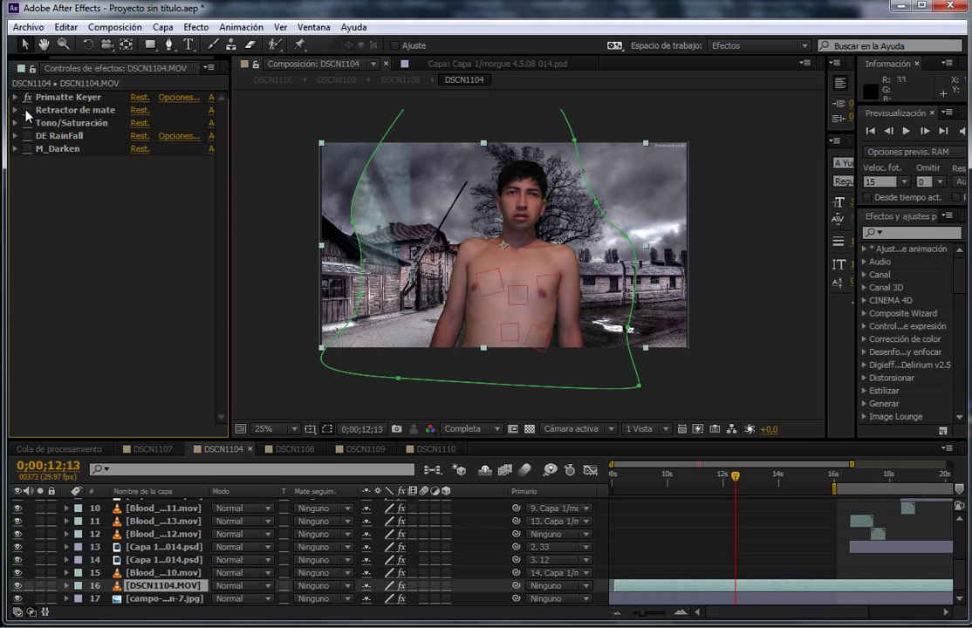
Switch on Retractor de mate, Tono/Saturación and DE RainFall for DSCN1104.MOV.
scroll(411, 174, "up", 4)
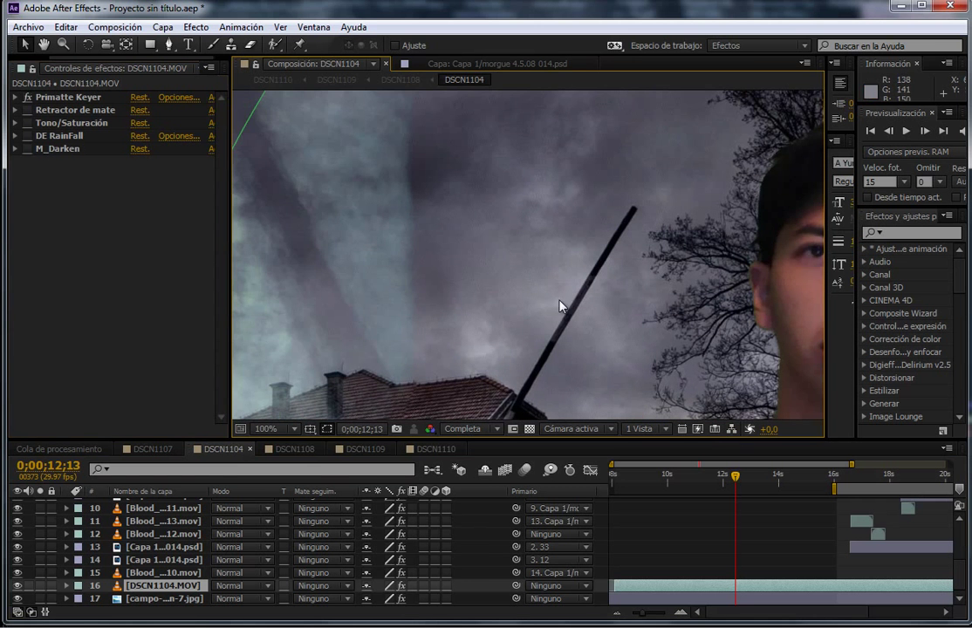
scroll(560, 306, "down", 4)
left_click(27, 110)
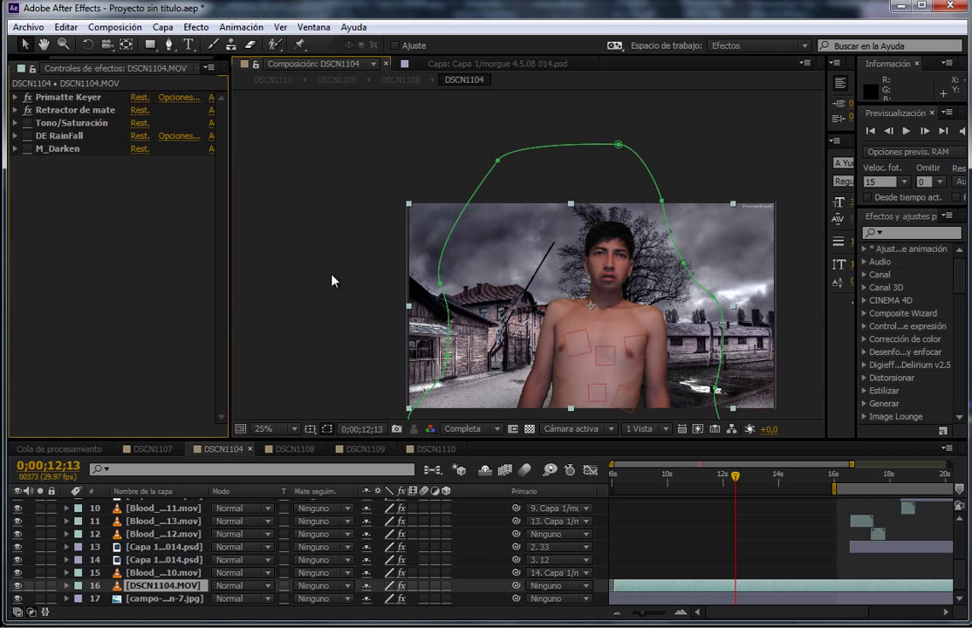
left_click_drag(332, 280, 289, 208)
left_click(28, 123)
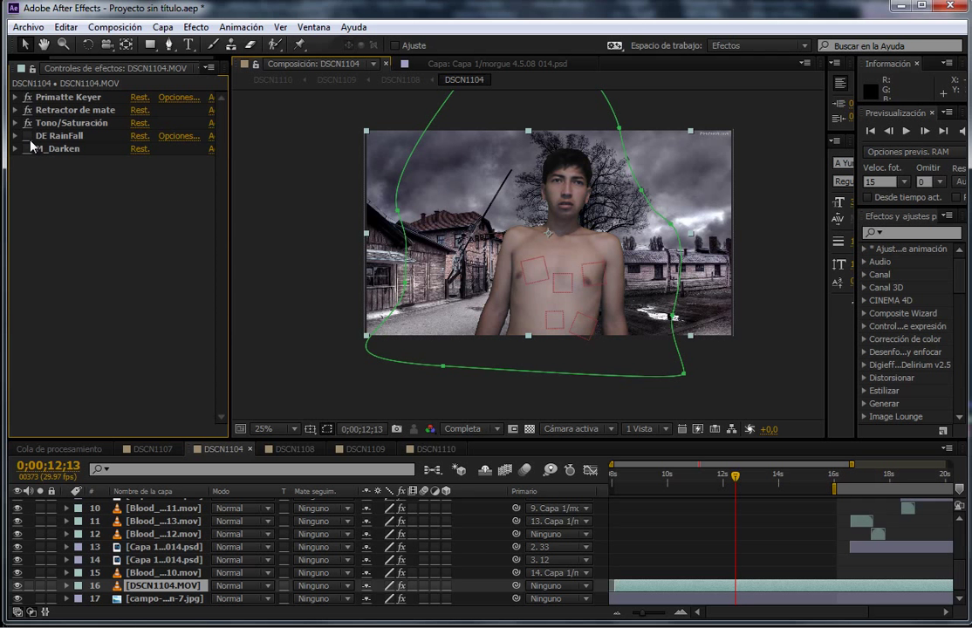
left_click(28, 136)
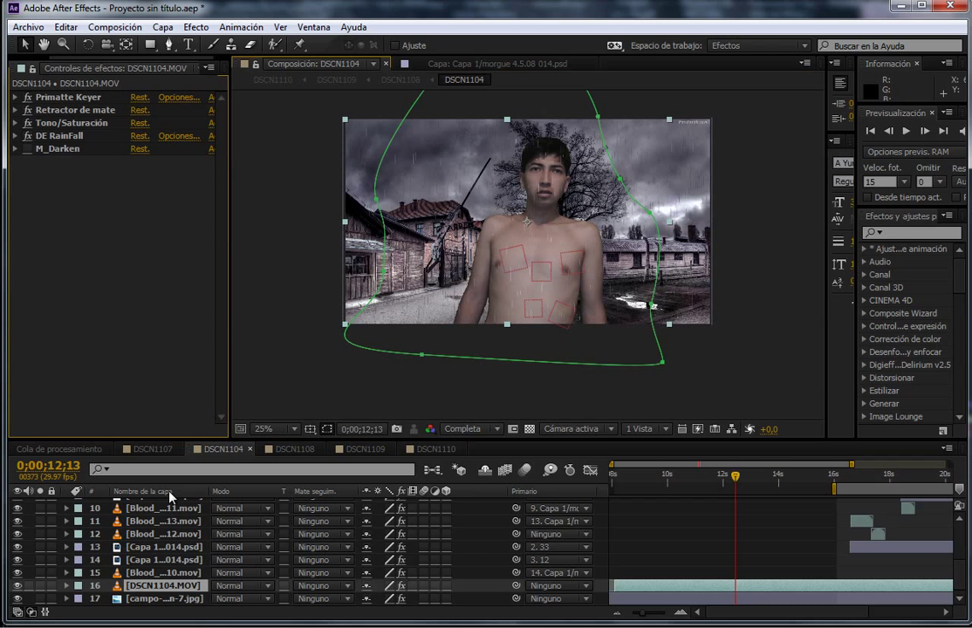
Toggle the village background layer off and on to compare the rain composite.
left_click(17, 599)
left_click(17, 599)
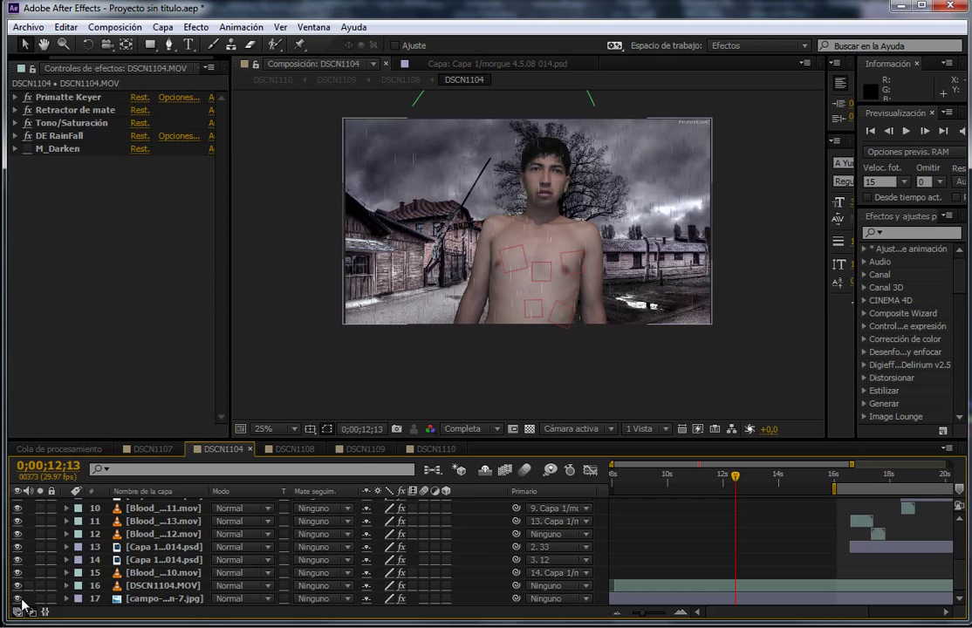
left_click(18, 599)
left_click(17, 598)
On layer 17 campo, enable the Looks and DE RainFall effects.
left_click(157, 599)
scroll(541, 190, "up", 2)
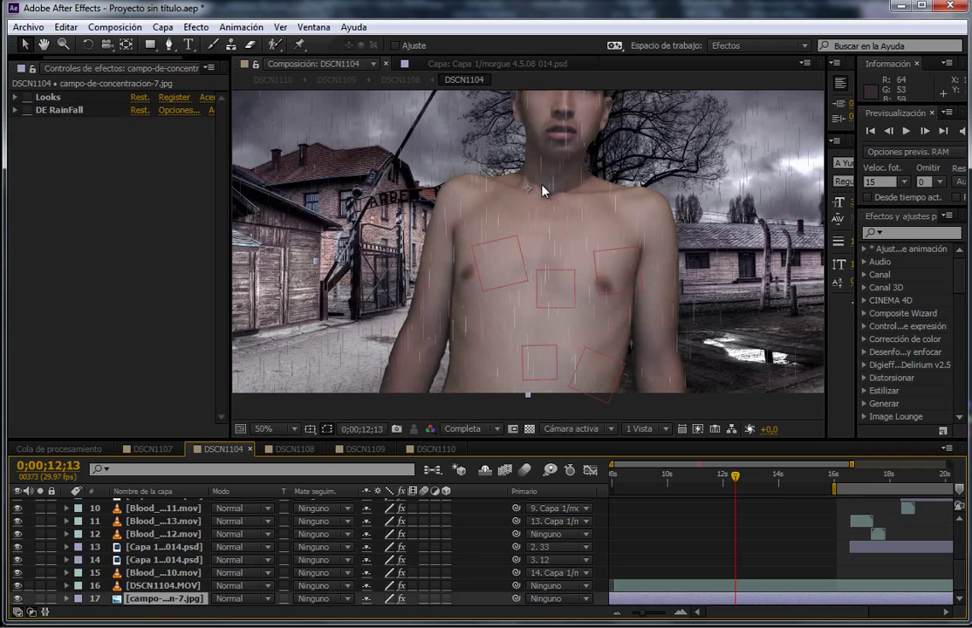
left_click(27, 98)
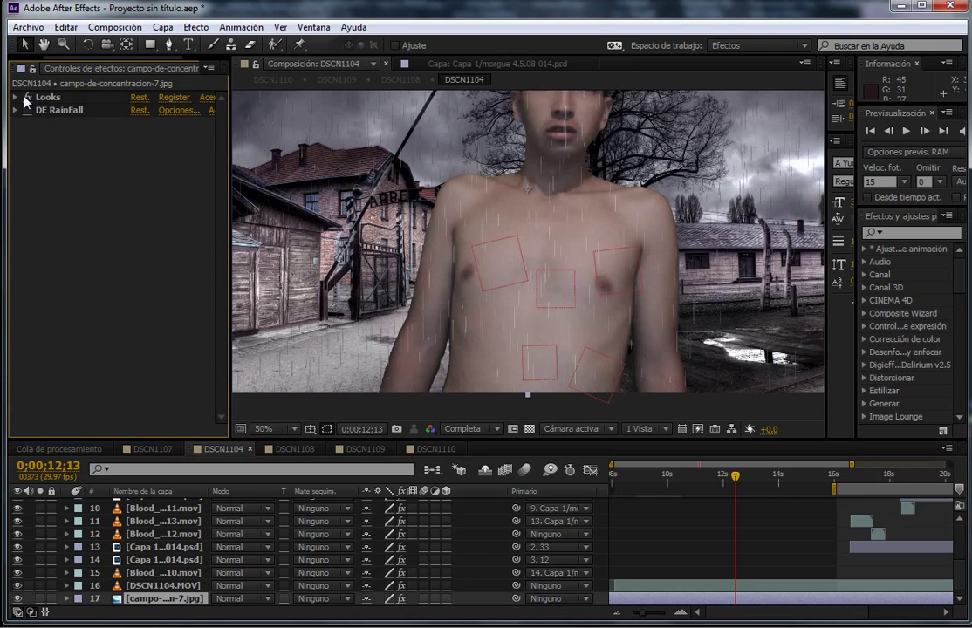
mouse_move(471, 314)
left_mouse_down()
mouse_move(409, 353)
mouse_move(565, 187)
left_mouse_up()
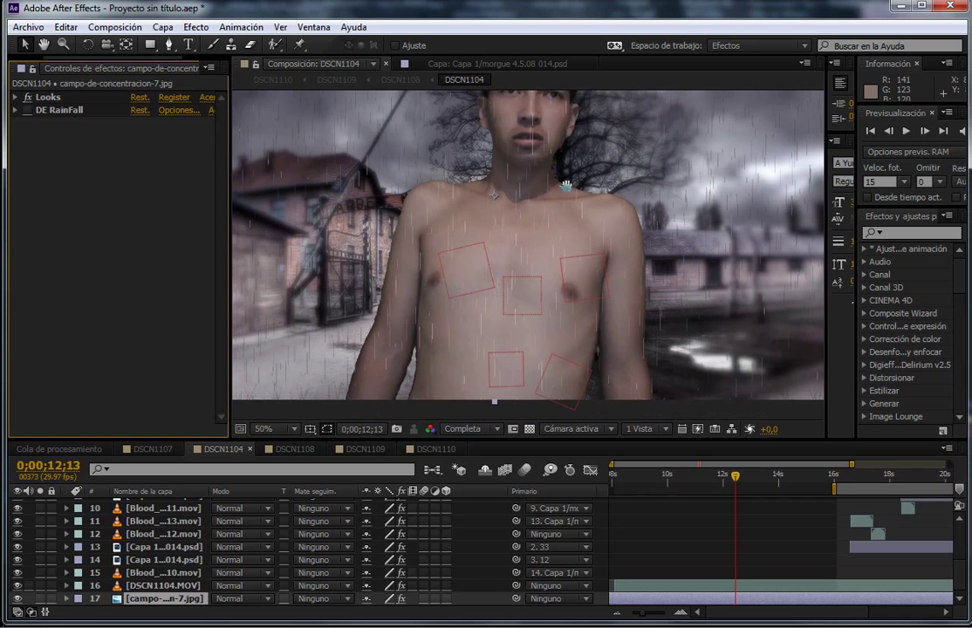
left_click(27, 110)
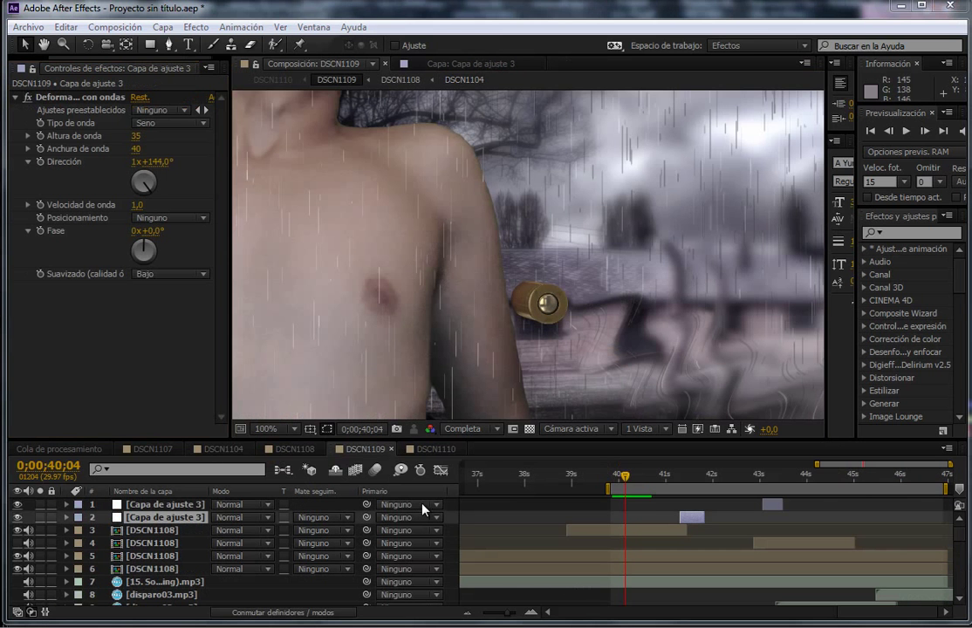
Check the bullet around 0;00;40;04, then switch to the DSCN1108 composition.
mouse_move(616, 478)
left_mouse_down()
mouse_move(637, 485)
mouse_move(625, 485)
left_mouse_up()
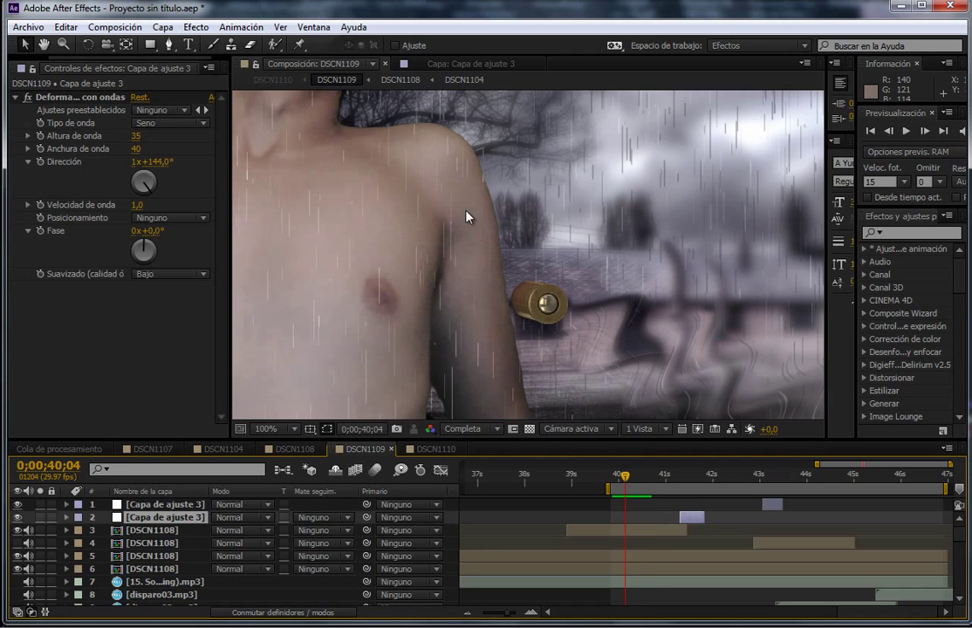
left_click(291, 450)
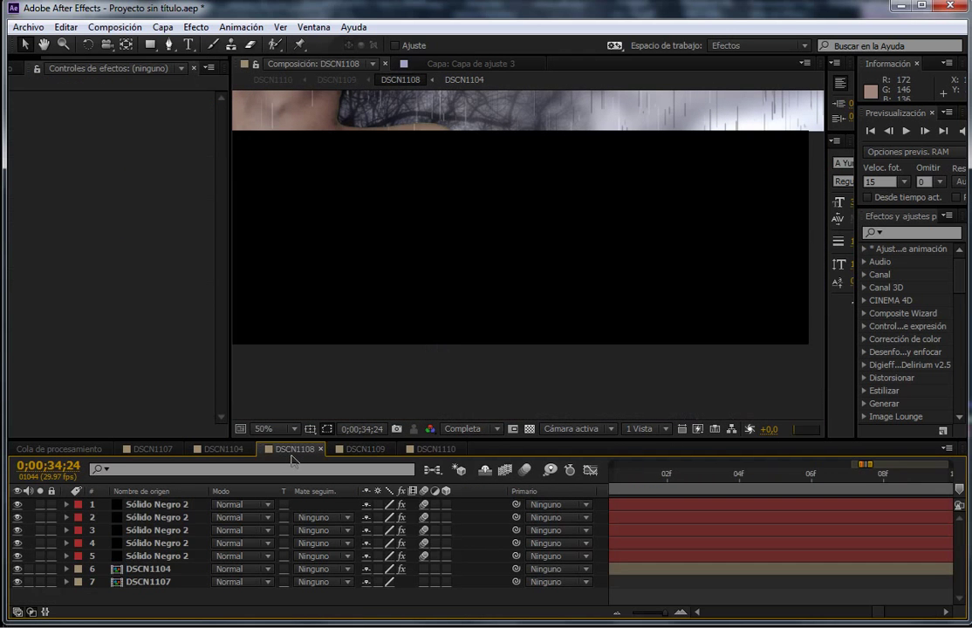
Inspect the Element bullet in Scene Setup and close it without saving.
left_click(158, 504)
left_click(81, 140)
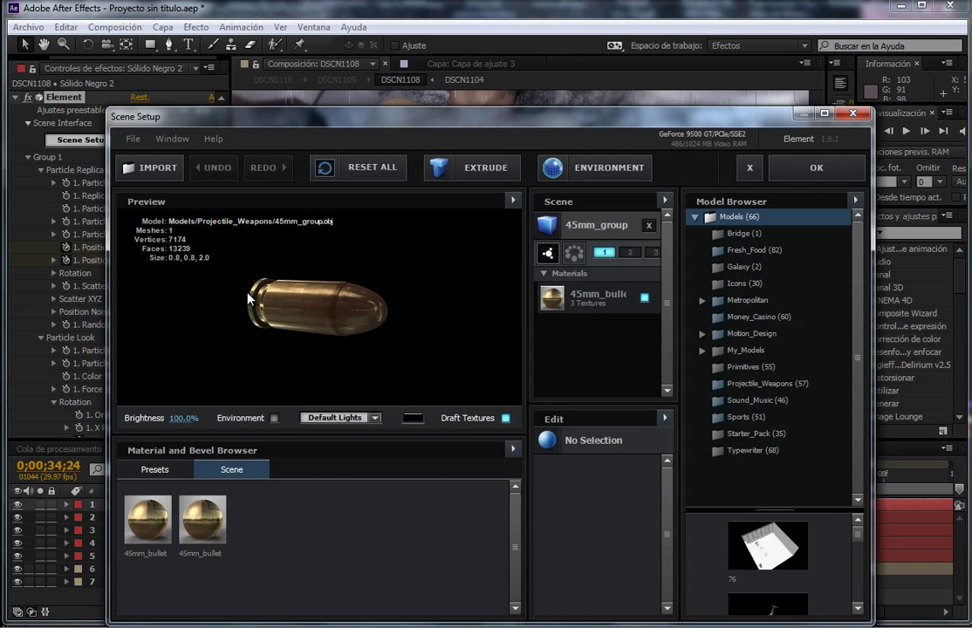
mouse_move(138, 303)
left_mouse_down()
mouse_move(298, 282)
mouse_move(202, 282)
left_mouse_up()
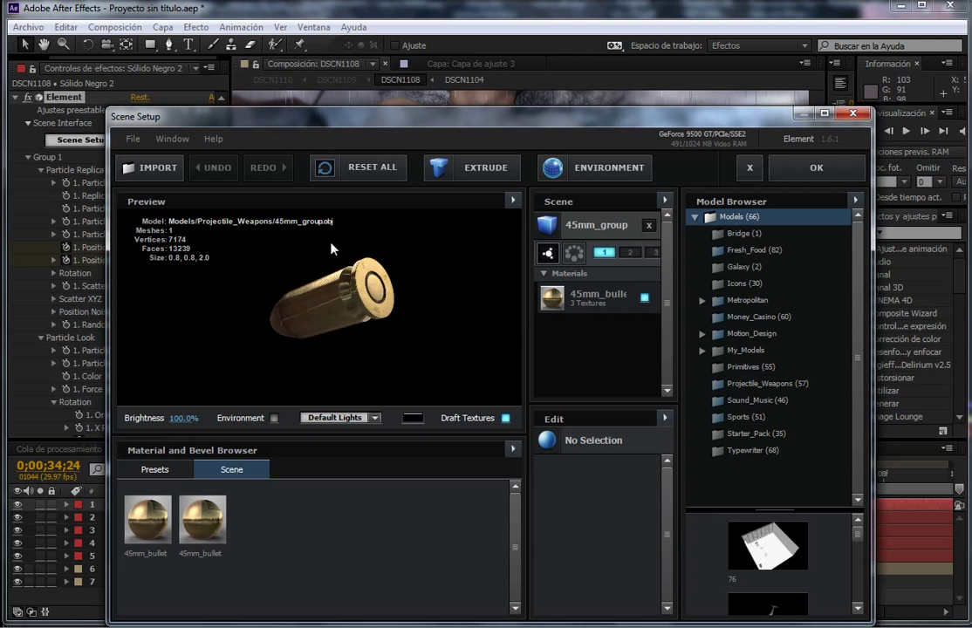
left_click(850, 115)
left_click(437, 400)
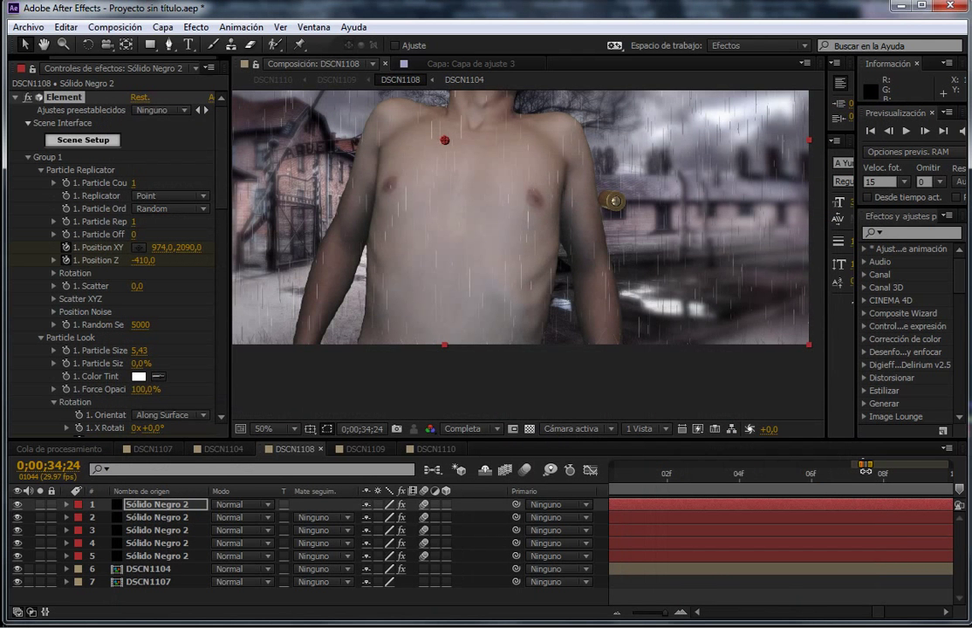
Return to DSCN1109 at 0;00;40;01 and zoom in to preview the bullet.
left_click(399, 451)
left_click_drag(623, 485, 647, 479)
scroll(366, 202, "up", 2)
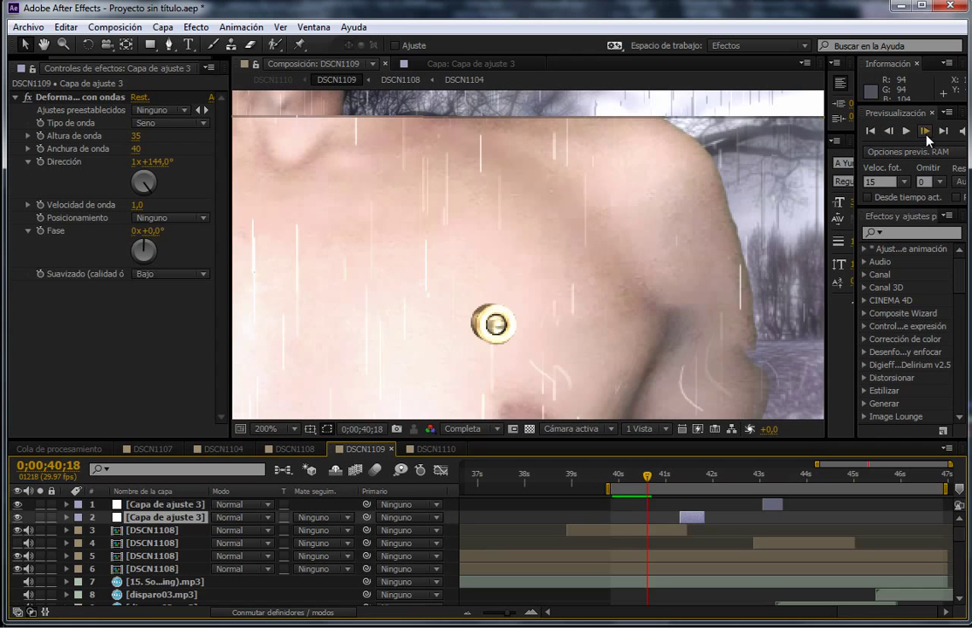
Preview the shot and open the Capa 1/morgue 4.5.08 014.psd wound footage.
left_click(926, 132)
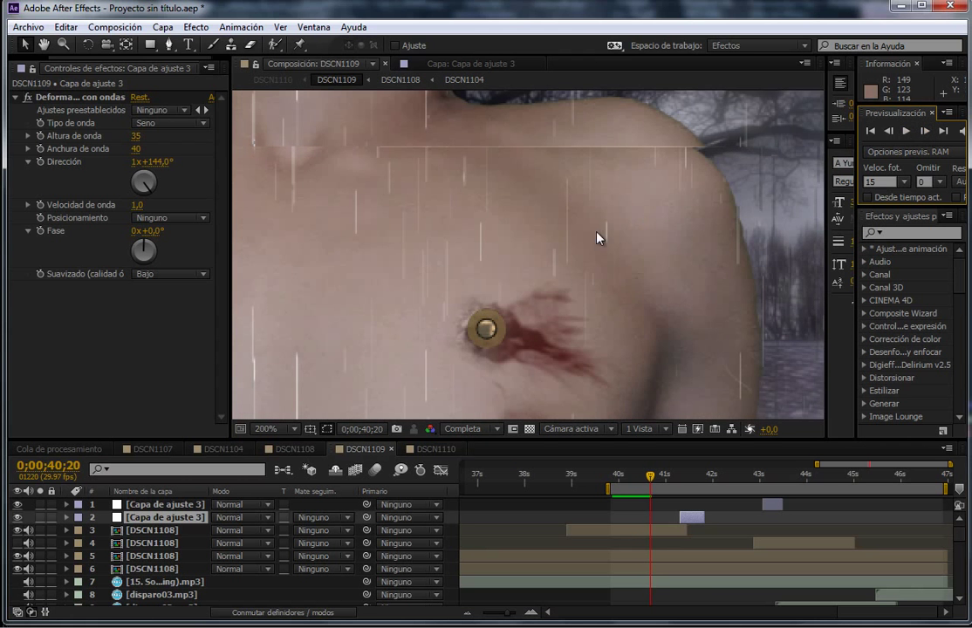
scroll(548, 303, "down", 2)
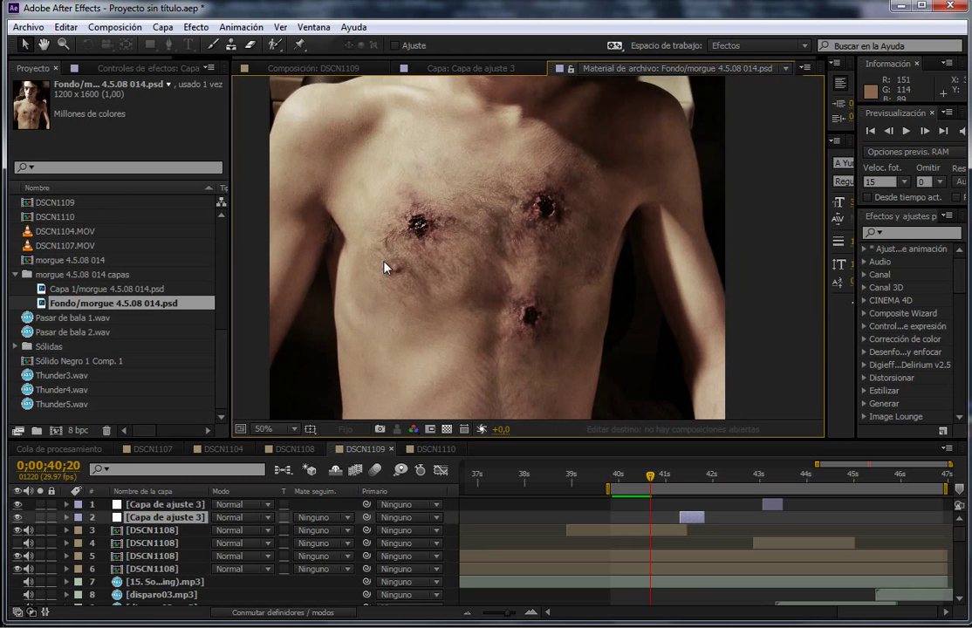
double_click(84, 293)
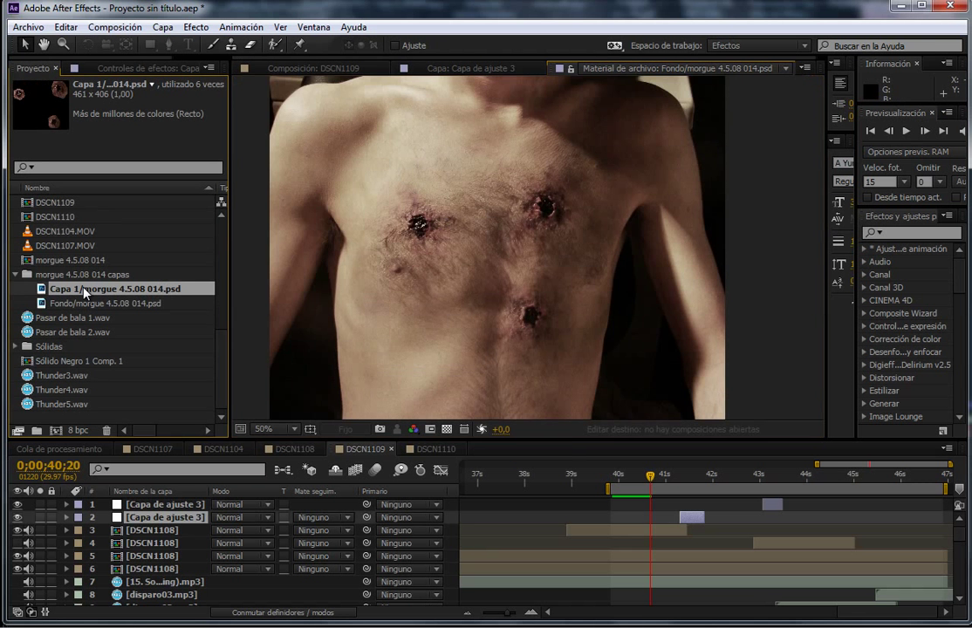
Examine the wound blob, then return to DSCN1109 at frame 0;00;40;24 with blood streaks.
scroll(722, 191, "up", 2)
left_click_drag(673, 162, 576, 264)
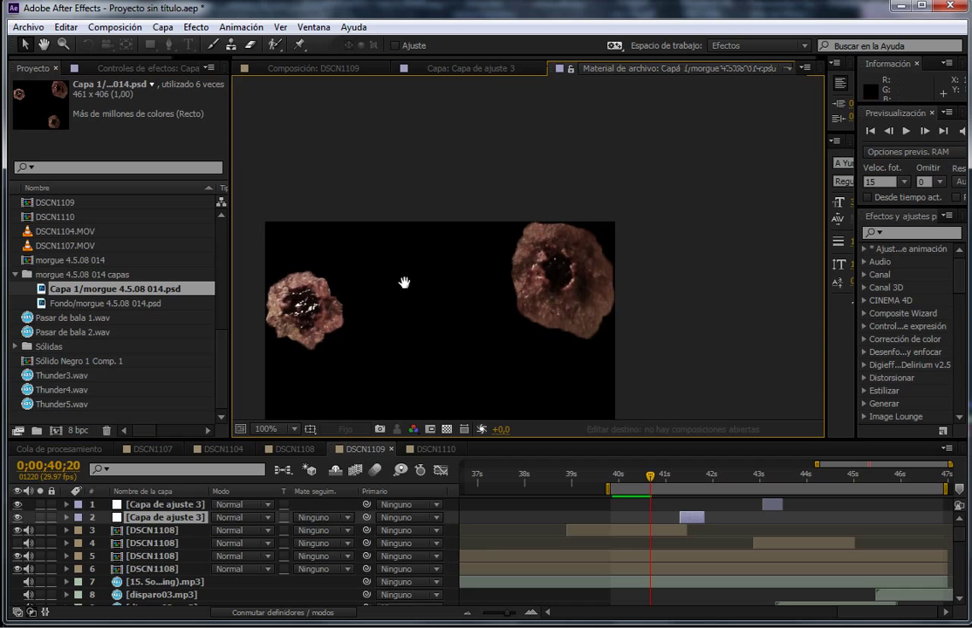
left_click_drag(344, 317, 454, 195)
scroll(632, 362, "up", 2)
mouse_move(599, 289)
left_mouse_down()
mouse_move(510, 217)
mouse_move(469, 262)
mouse_move(508, 306)
left_mouse_up()
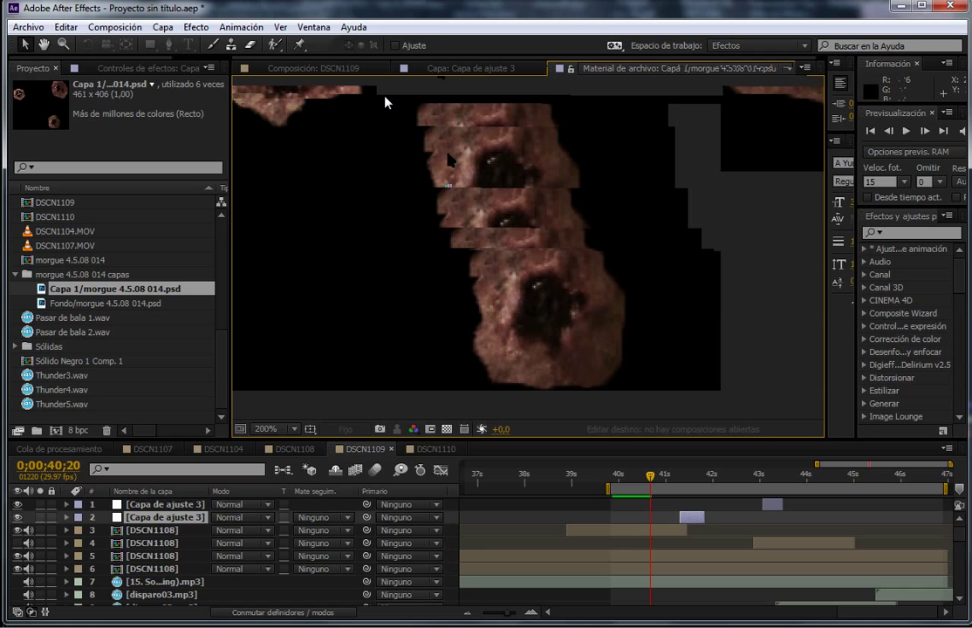
left_click(349, 73)
left_click_drag(644, 477, 657, 477)
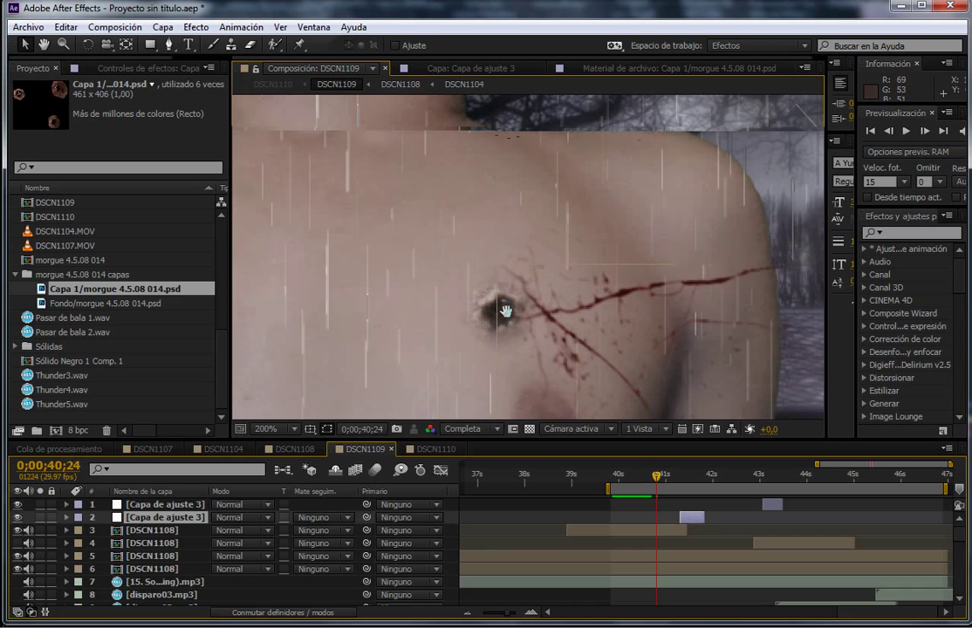
Reveal layer 1's Máscara 1, move to 0;00;40;10 where the bullet arrives, and collapse the layer.
left_click(615, 478)
key("comma")
left_click_drag(616, 485, 634, 481)
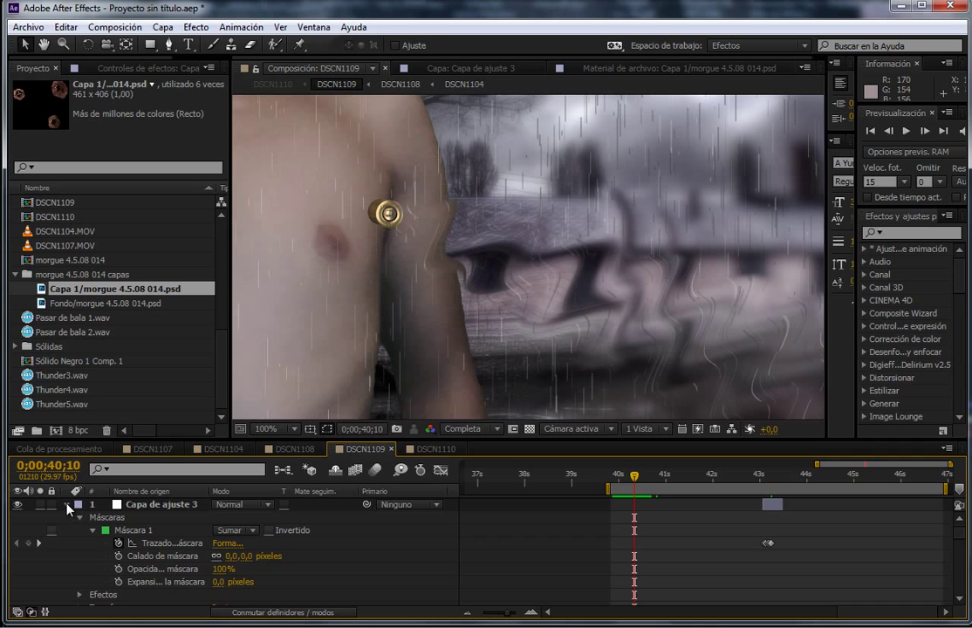
left_click(68, 506)
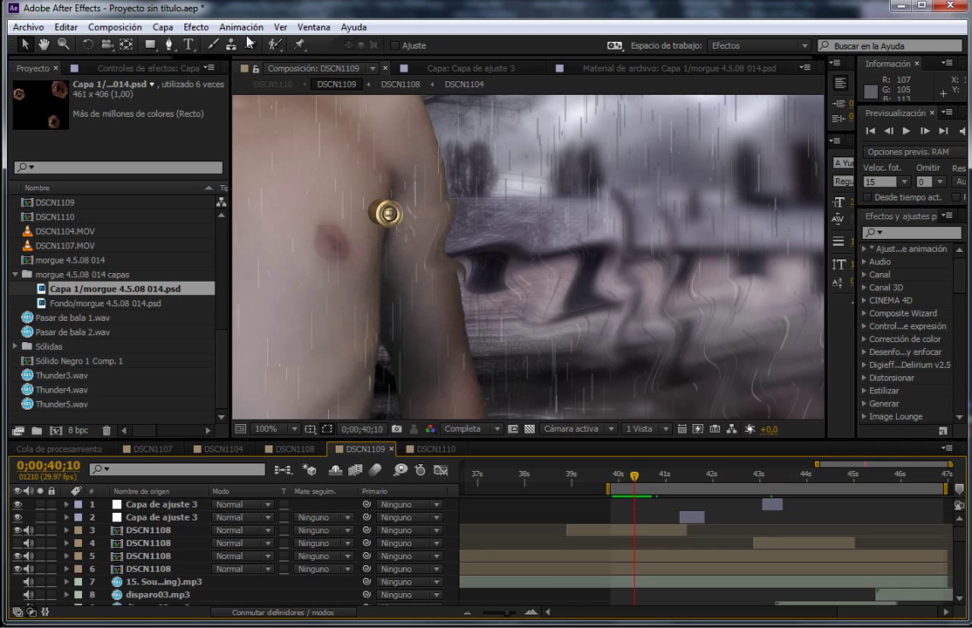
left_click(162, 27)
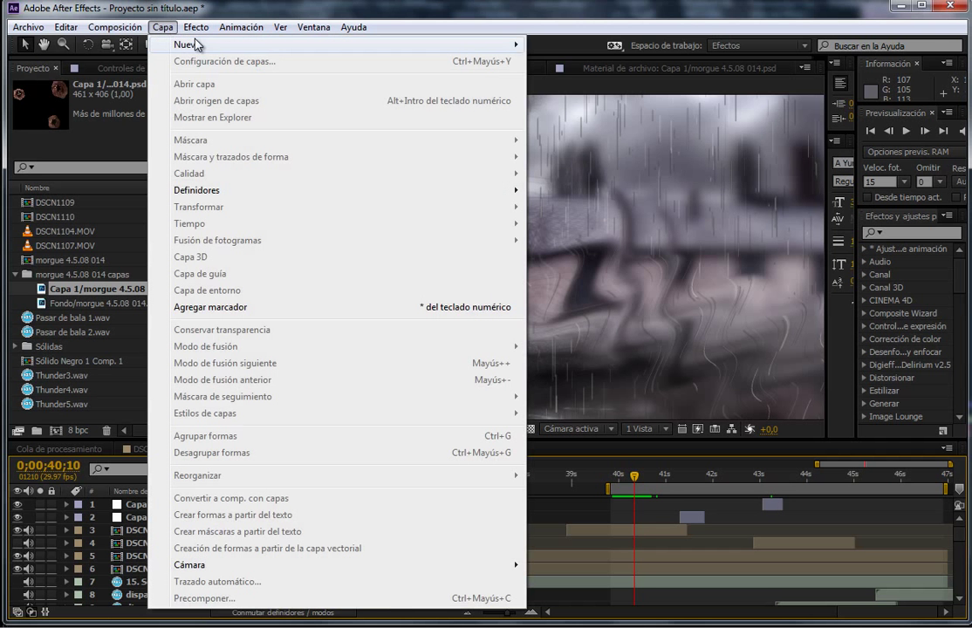
Create a shape layer from Capa > Nuevo and delete it again.
mouse_move(196, 45)
left_click(495, 128)
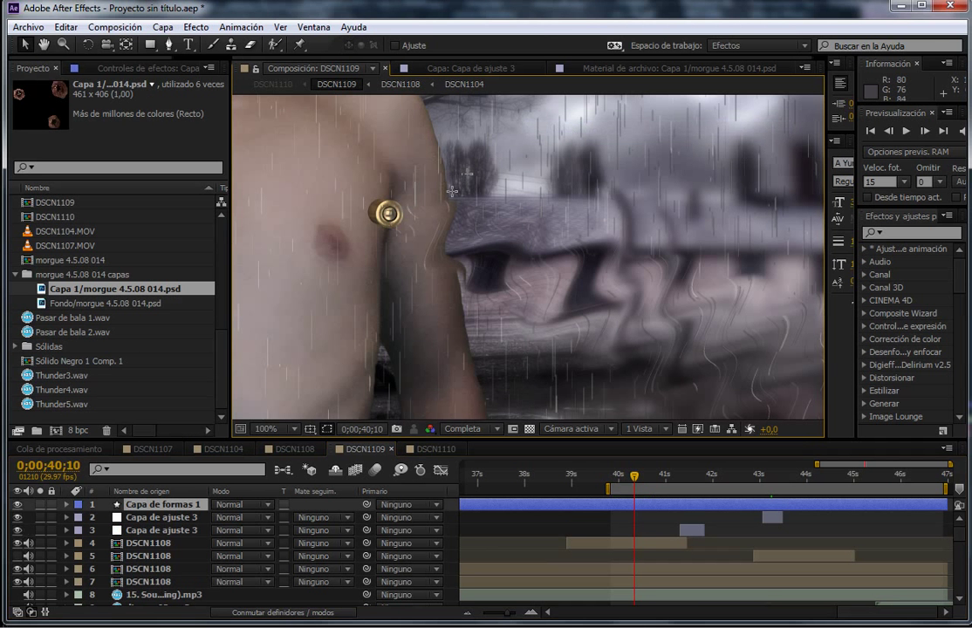
key("comma")
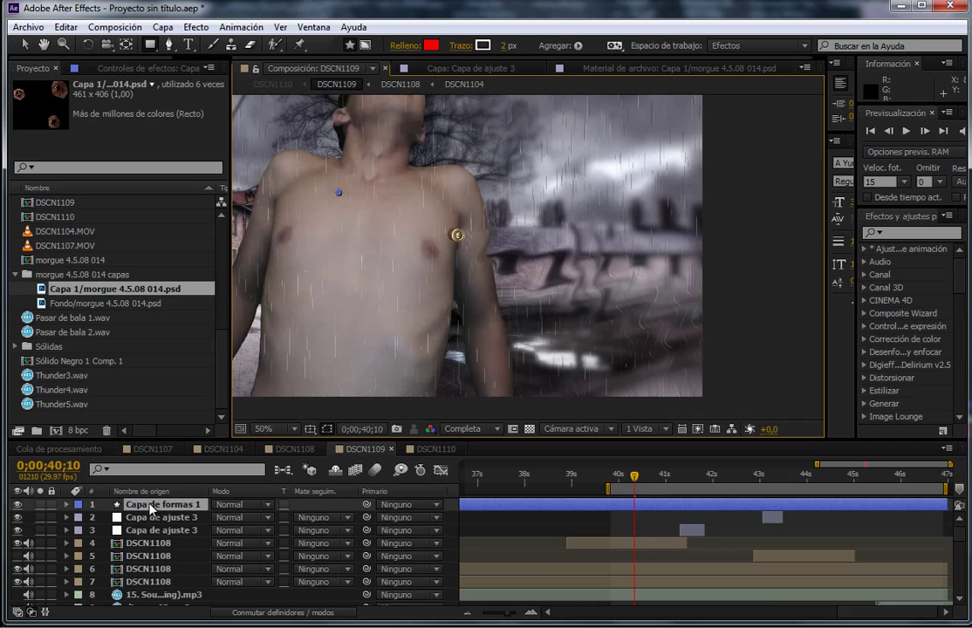
key("Delete")
Add a new adjustment layer from Capa > Nuevo > Capa de ajuste.
left_click(162, 27)
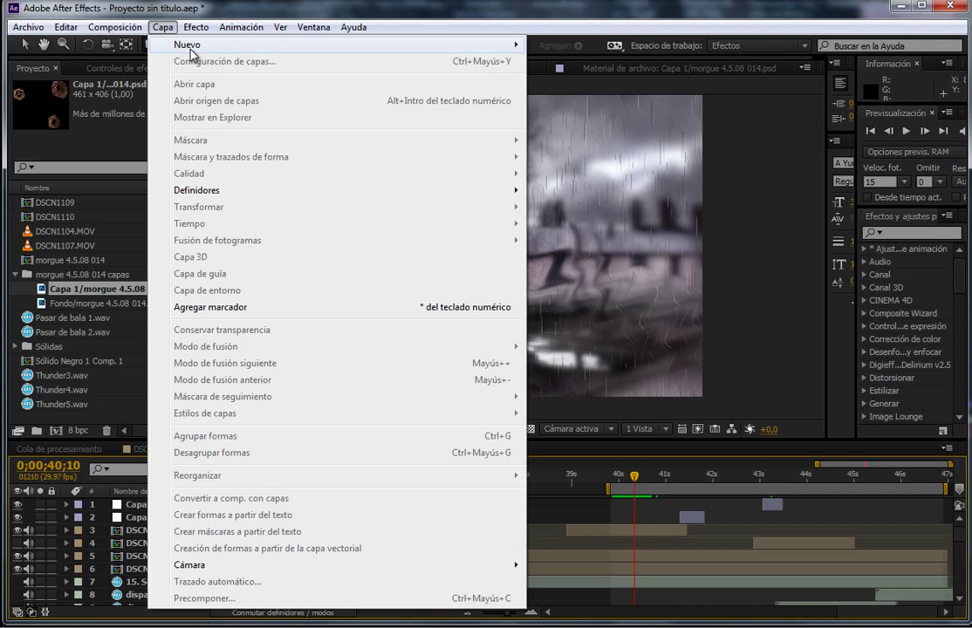
mouse_move(192, 52)
left_click(565, 145)
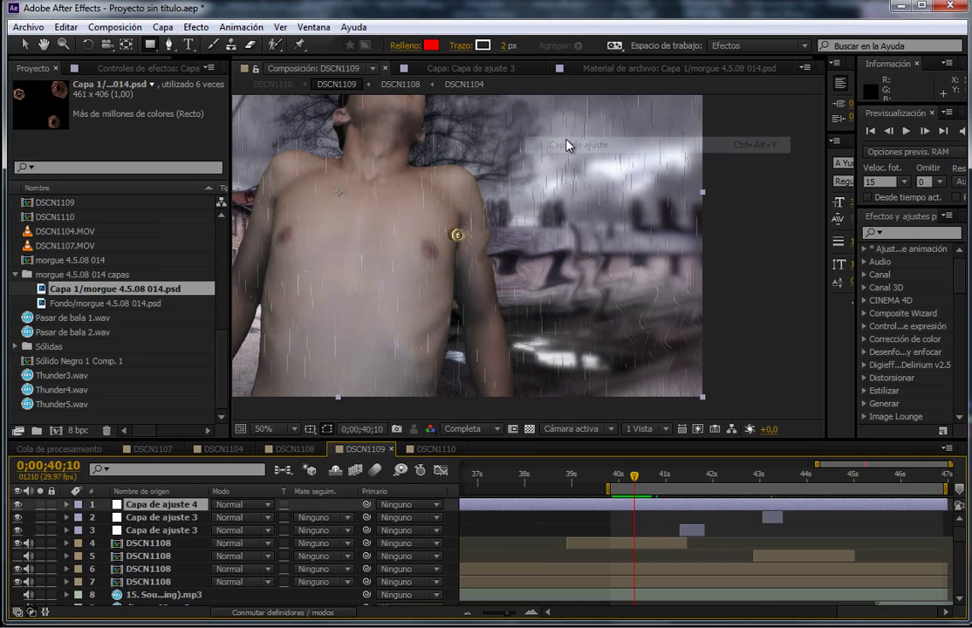
Search 'onda' and apply Deformar con ondas to Capa de ajuste 4.
left_click(926, 235)
type("onda")
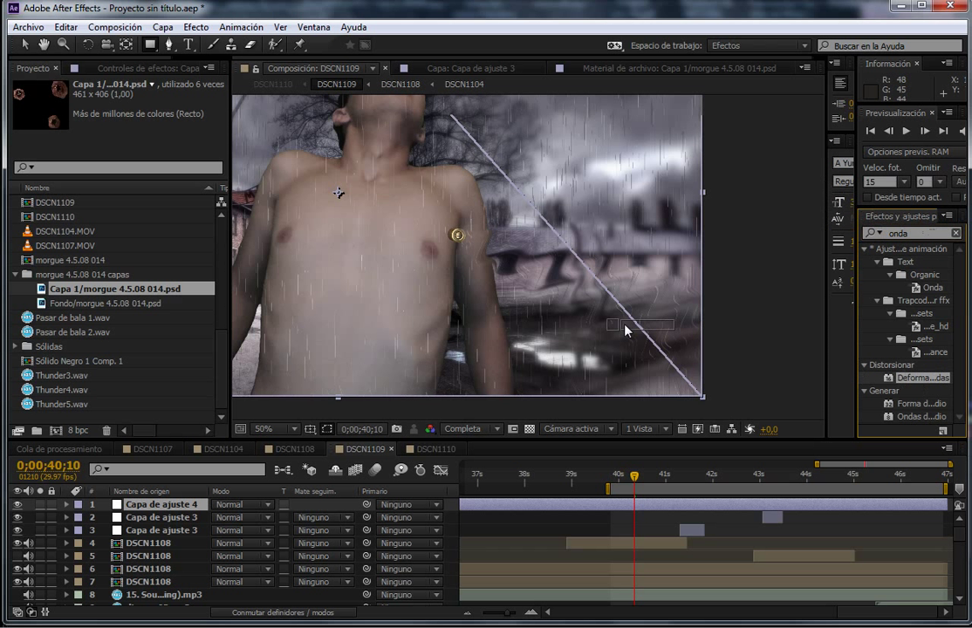
left_click_drag(919, 382, 611, 322)
scroll(407, 229, "up", 1)
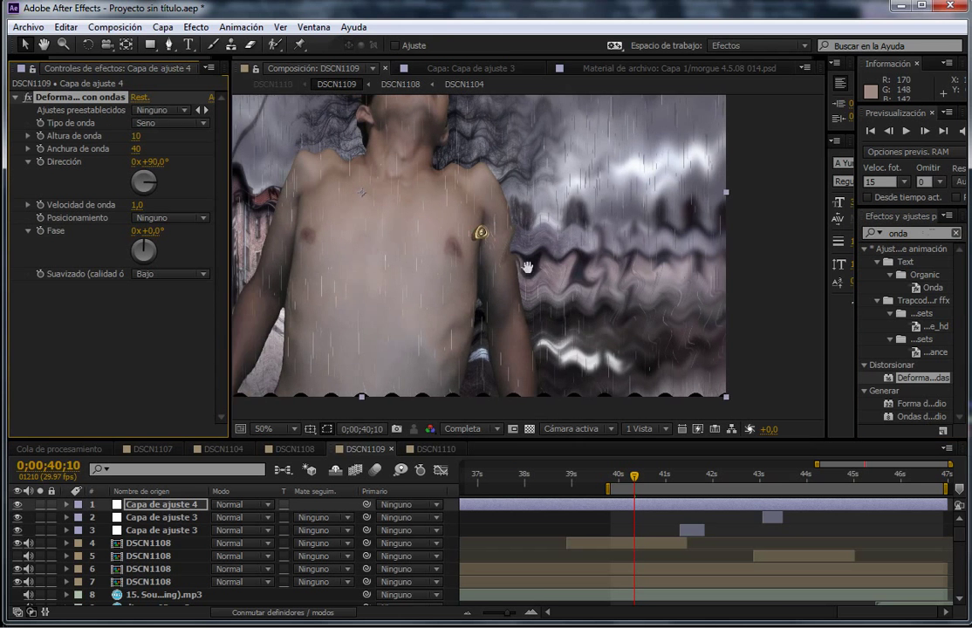
scroll(668, 253, "up", 1)
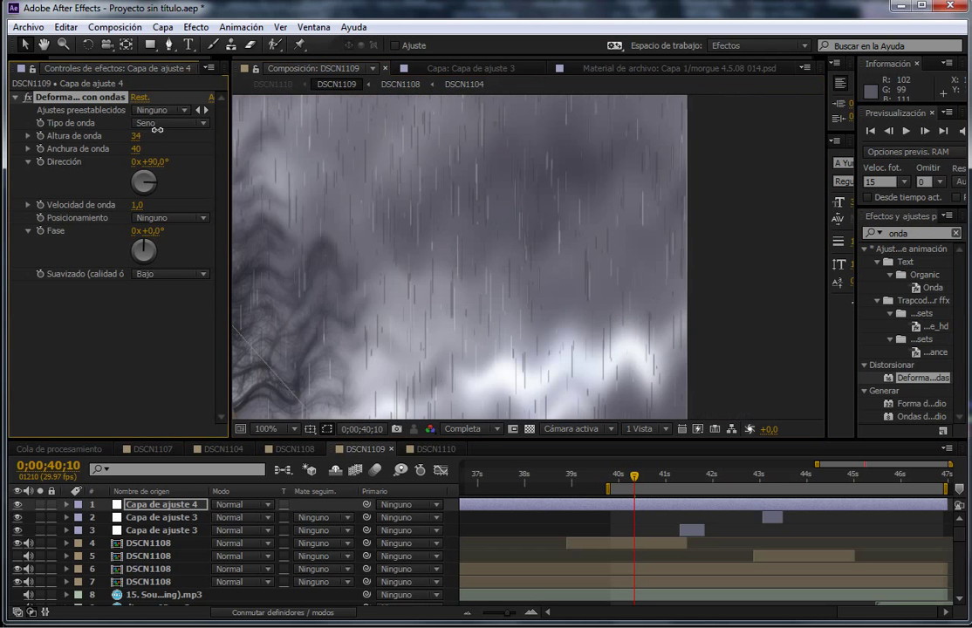
scroll(651, 277, "down", 2)
left_click_drag(533, 270, 590, 213)
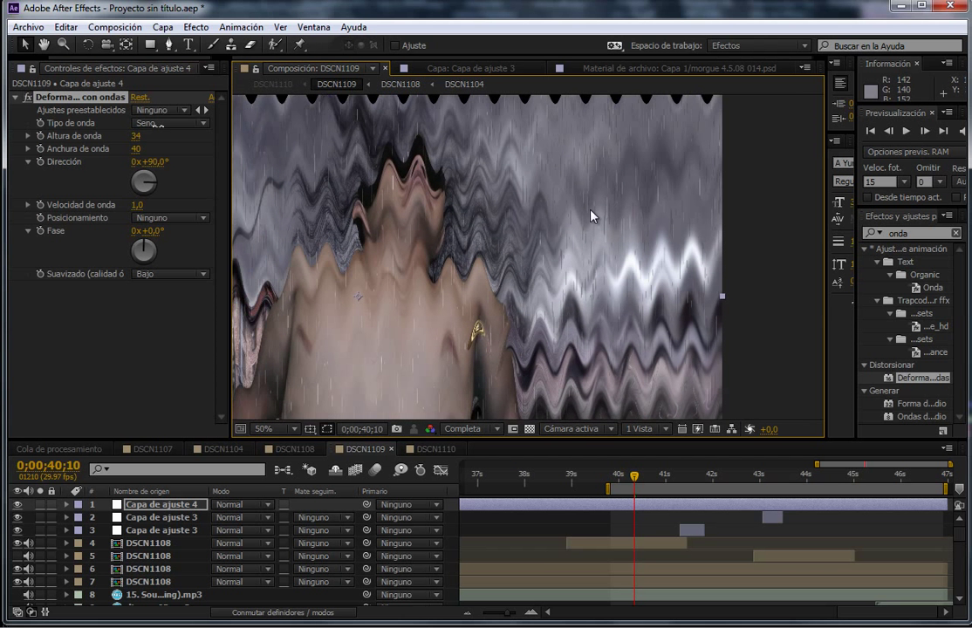
Draw a closed five-point Pen mask over the sky on the adjustment layer.
left_click(169, 45)
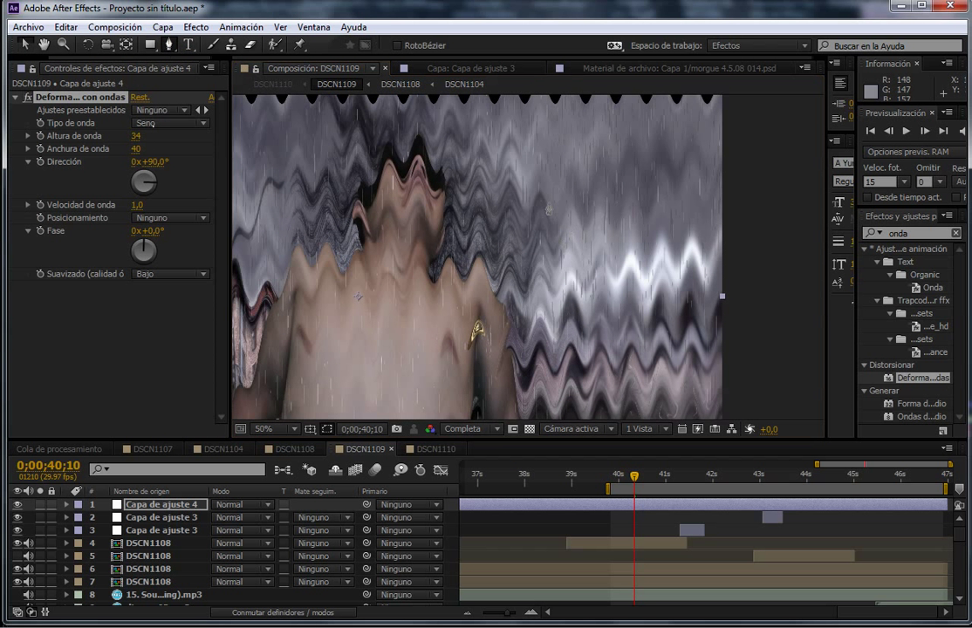
left_click(570, 178)
left_click(474, 188)
left_click(495, 242)
left_click_drag(708, 216, 714, 234)
left_click(674, 149)
left_click(570, 178)
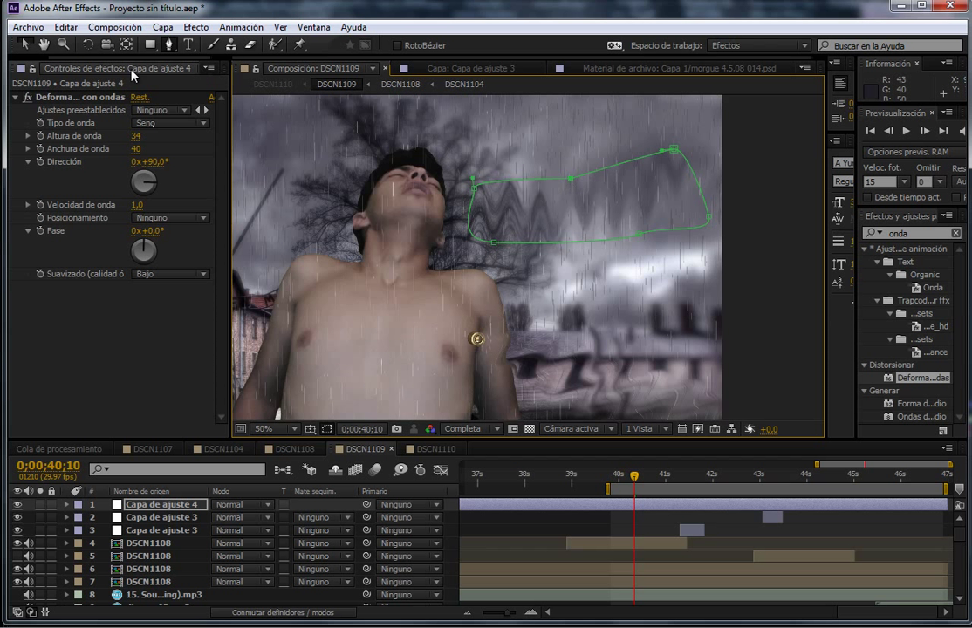
Free-transform the mask onto the neck and shoulder and set the wave Dirección to -30°.
left_click(26, 43)
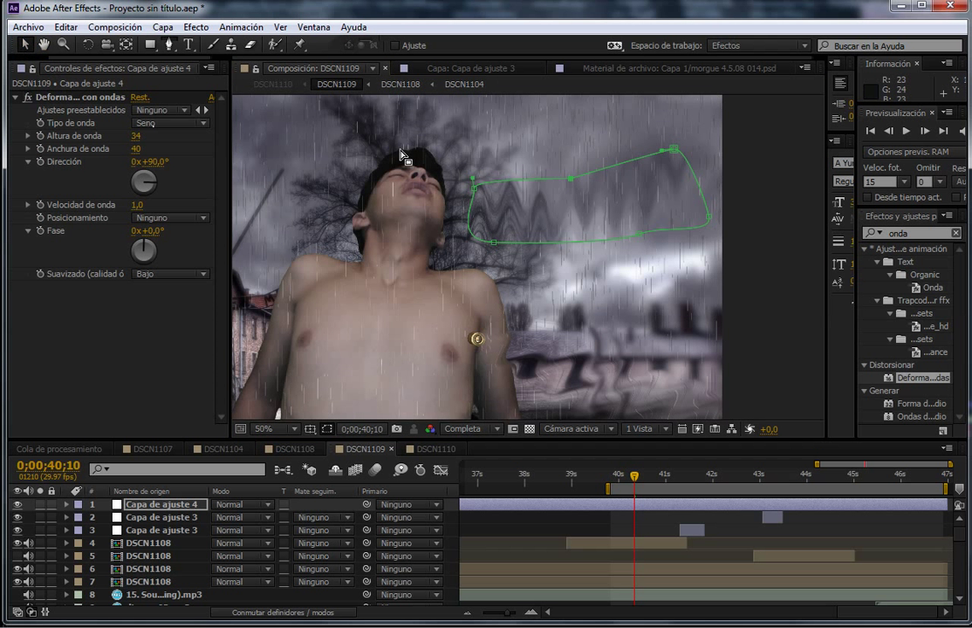
key("ctrl+t")
left_click_drag(513, 202, 322, 260)
mouse_move(305, 197)
left_mouse_down()
mouse_move(501, 154)
mouse_move(500, 206)
mouse_move(591, 170)
left_mouse_up()
mouse_move(582, 256)
left_mouse_down()
mouse_move(428, 278)
mouse_move(384, 296)
left_mouse_up()
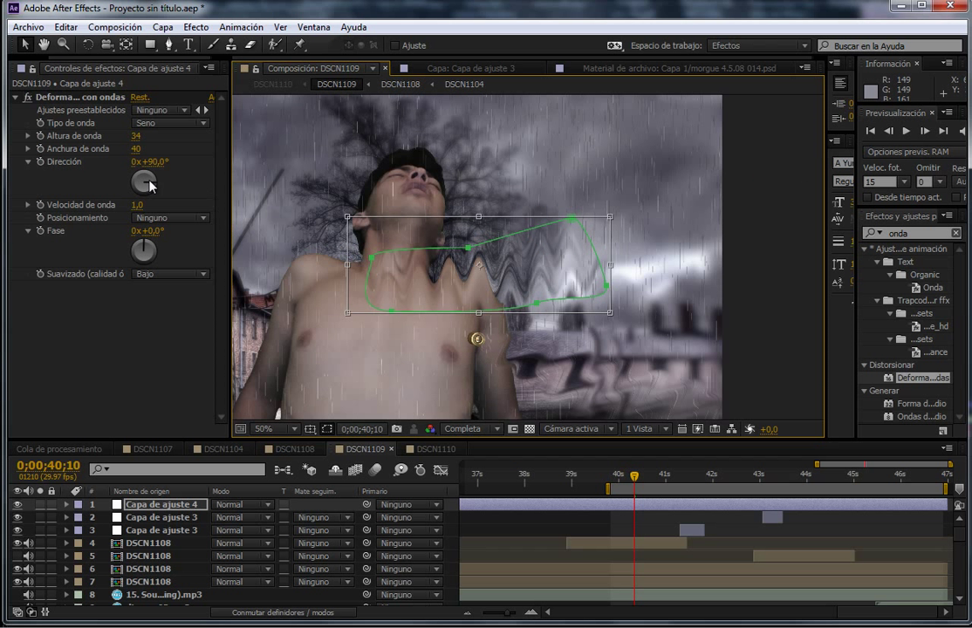
left_click_drag(150, 185, 122, 150)
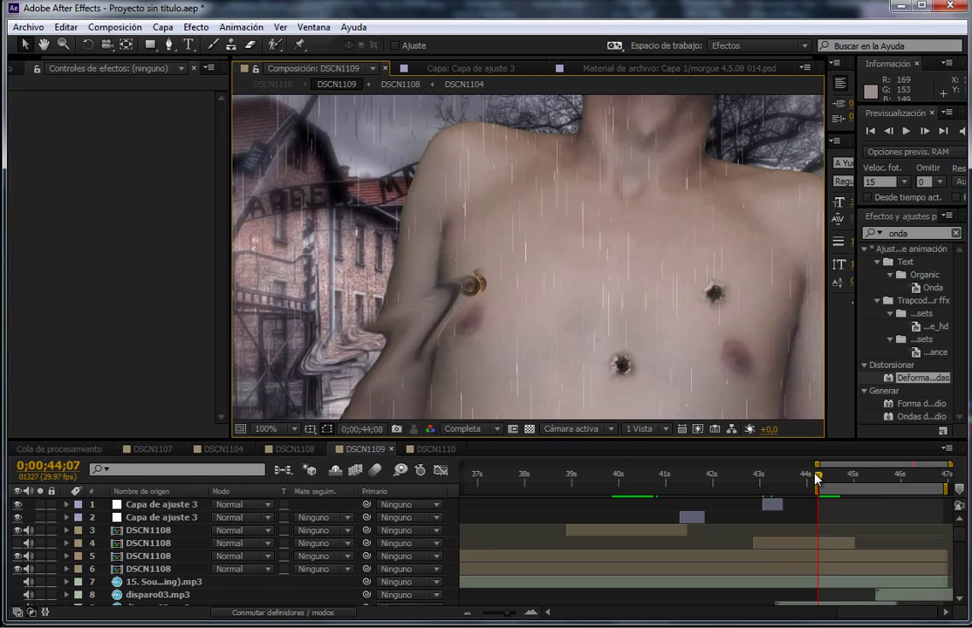
left_click_drag(816, 478, 827, 482)
Zoom the viewer to 200% and step frames forward through 44;16 and back to 44;12.
scroll(416, 256, "up", 1)
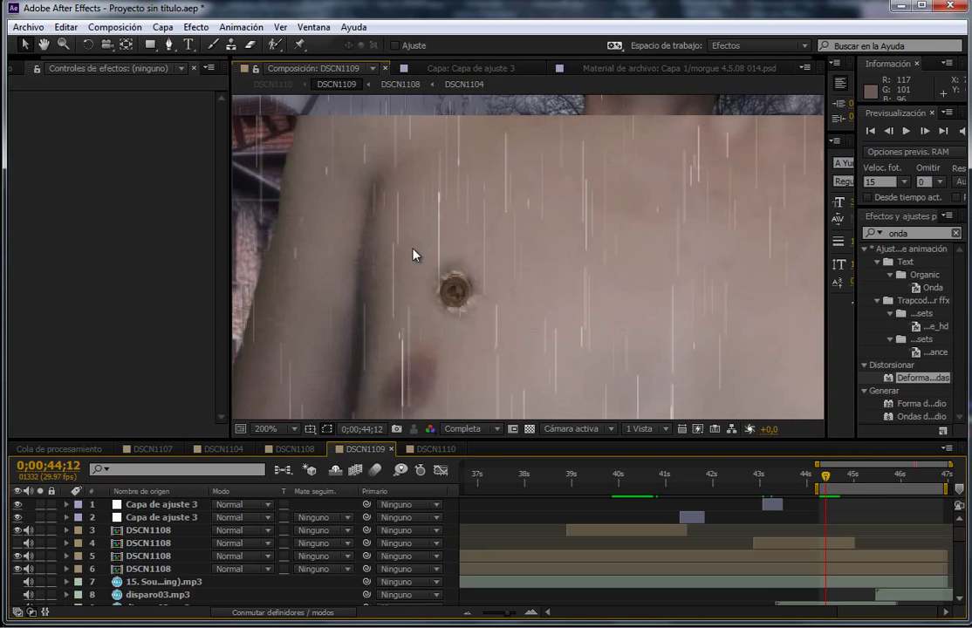
left_click(925, 134)
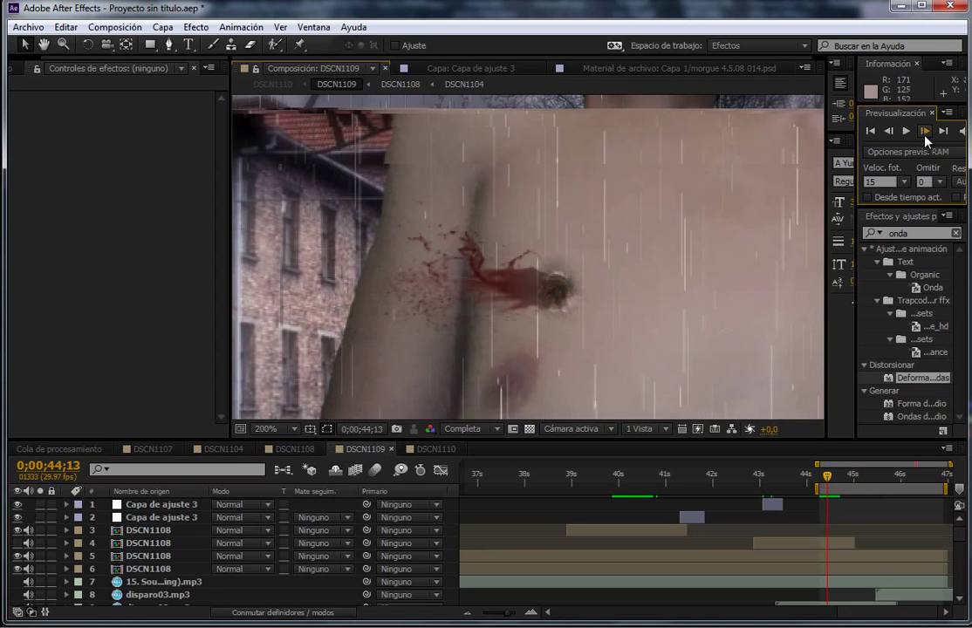
left_click(924, 134)
left_click(924, 136)
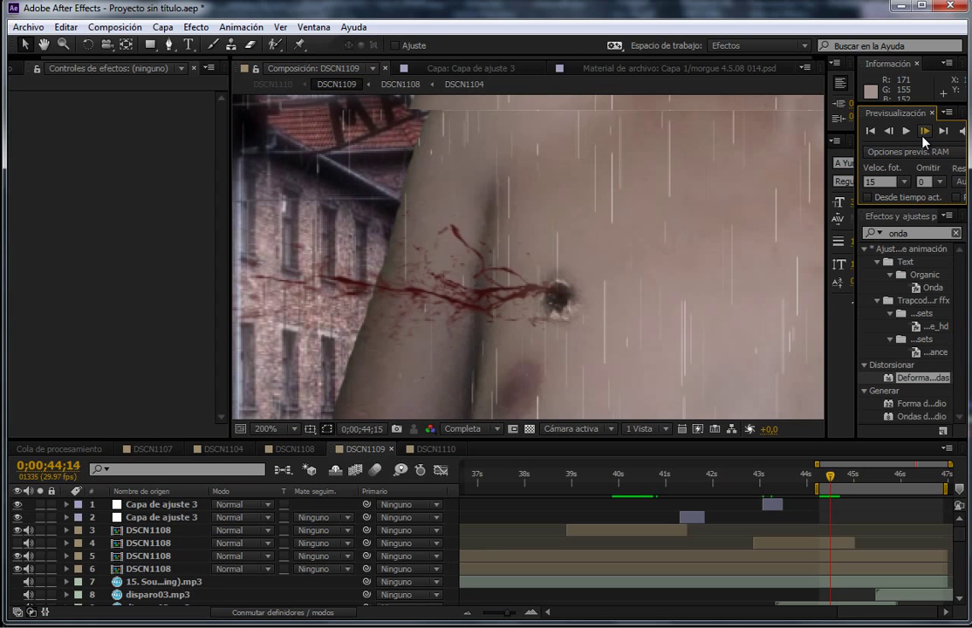
left_click(923, 136)
left_click(890, 131)
left_click(889, 132)
left_click(889, 132)
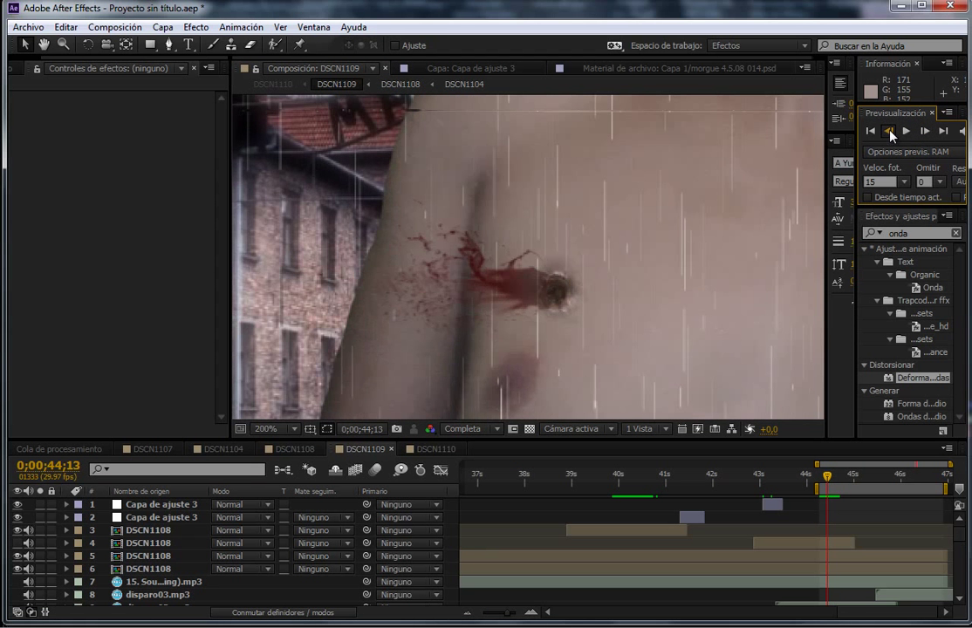
left_click(889, 132)
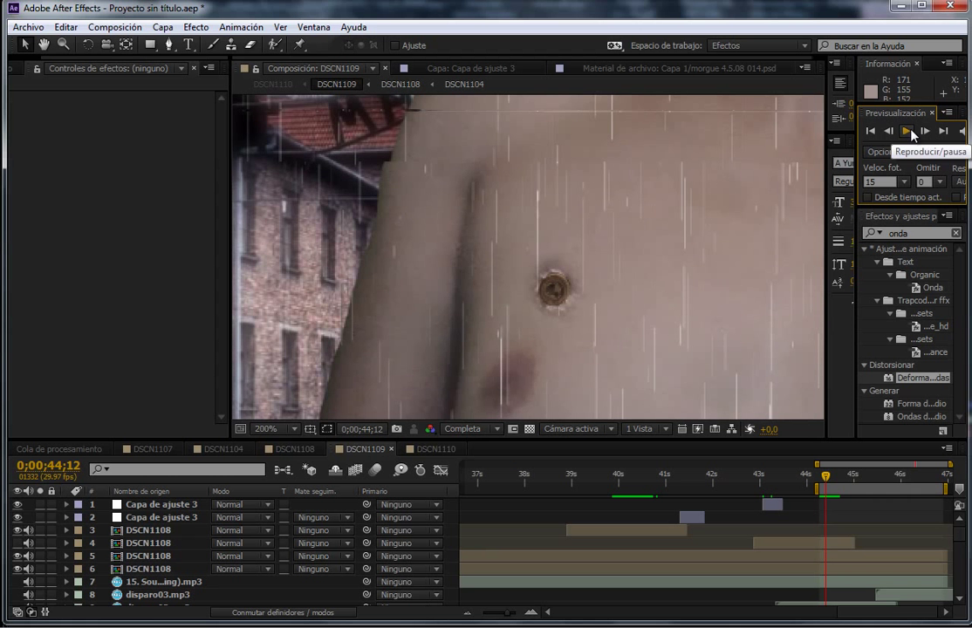
left_click(925, 133)
Step again from before the impact through the blood spray, then return to 0;00;44;12.
key("Page_Up")
key("Page_Up")
key("Page_Up")
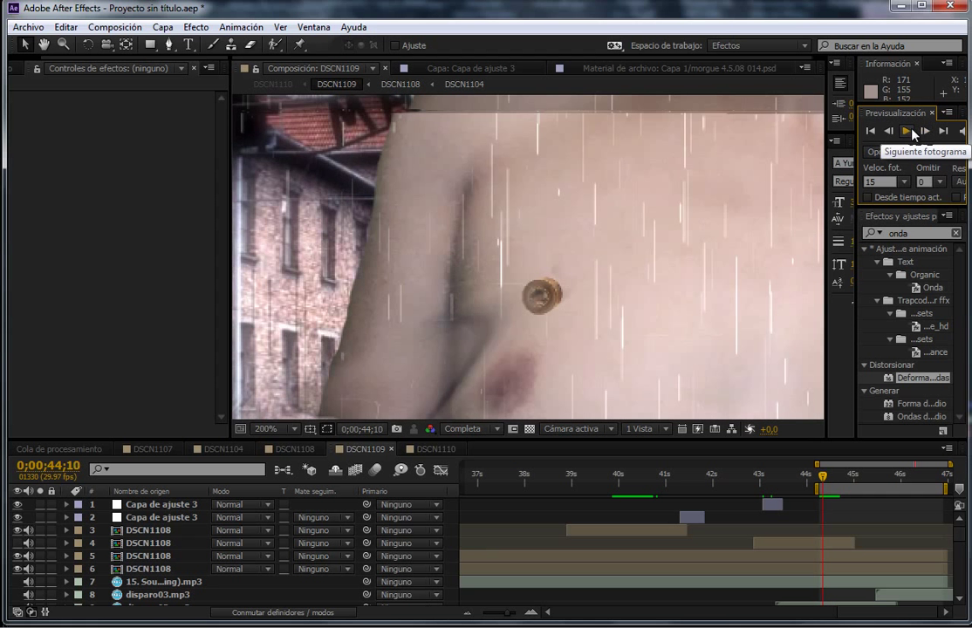
left_click(924, 133)
left_click(925, 133)
left_click(924, 134)
left_click(924, 133)
left_click(924, 134)
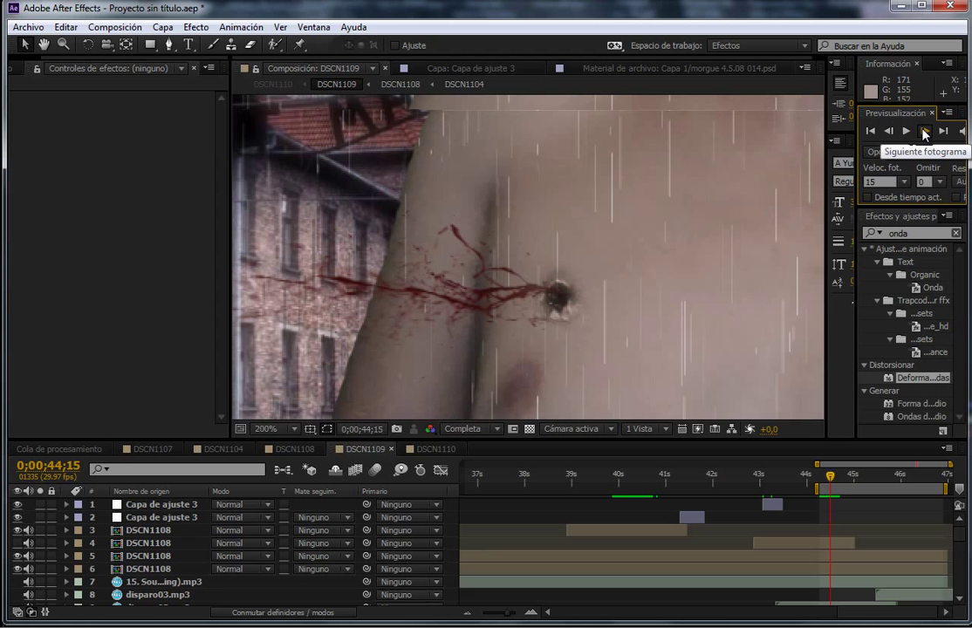
left_click(925, 133)
left_click(924, 134)
left_click(924, 133)
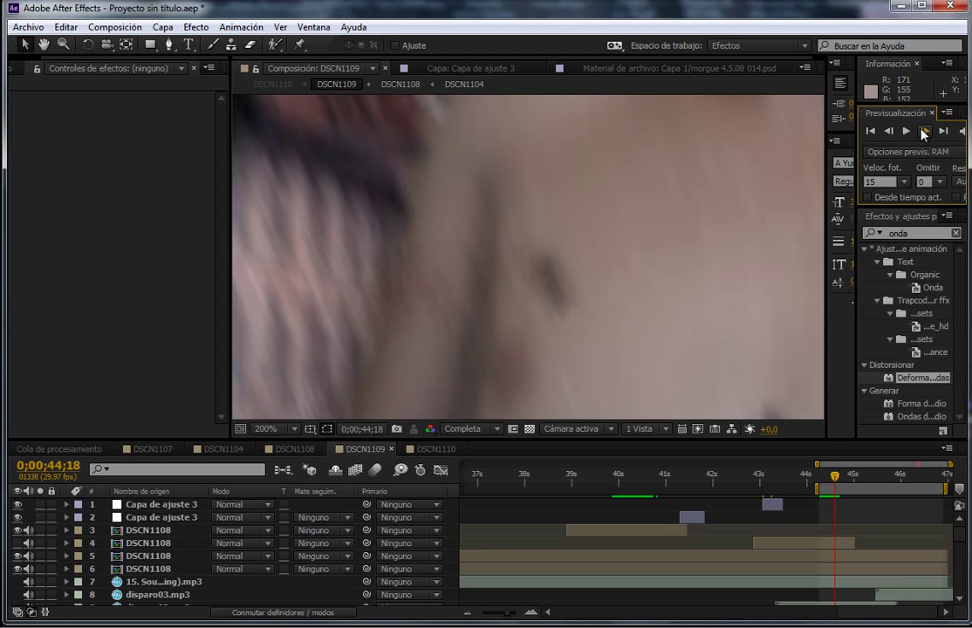
left_click(826, 479)
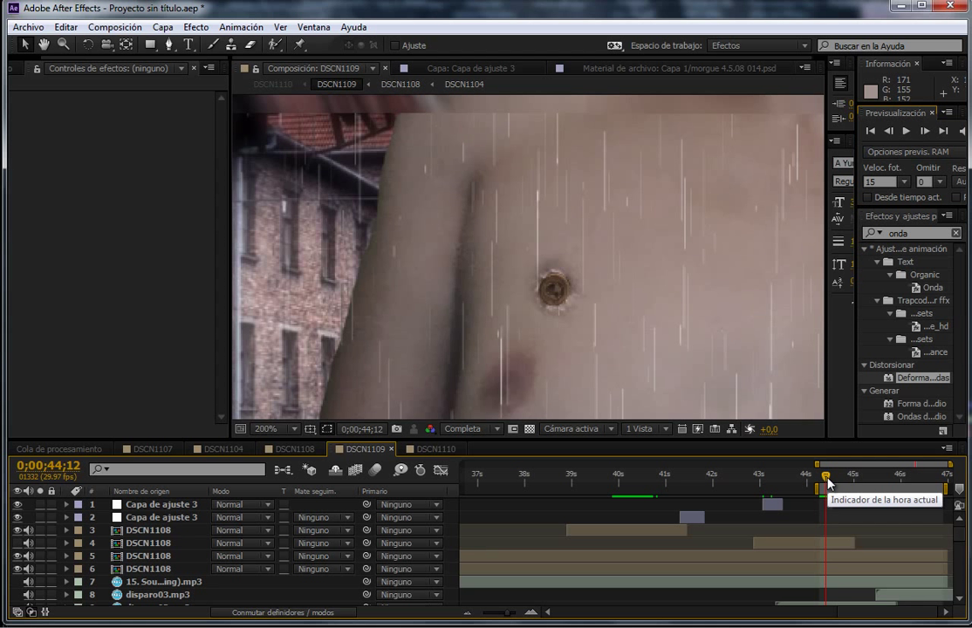
left_click(828, 485)
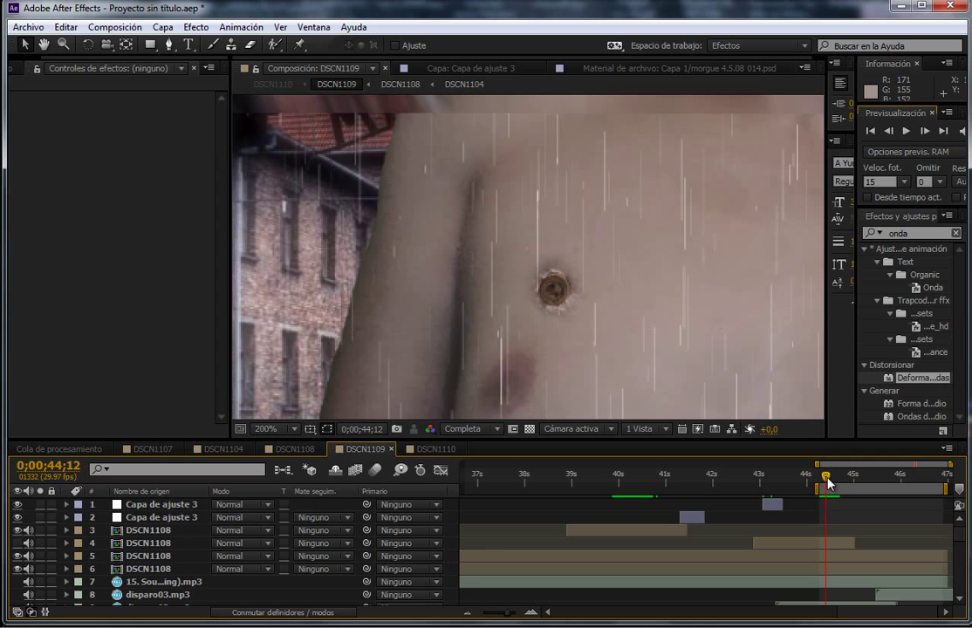